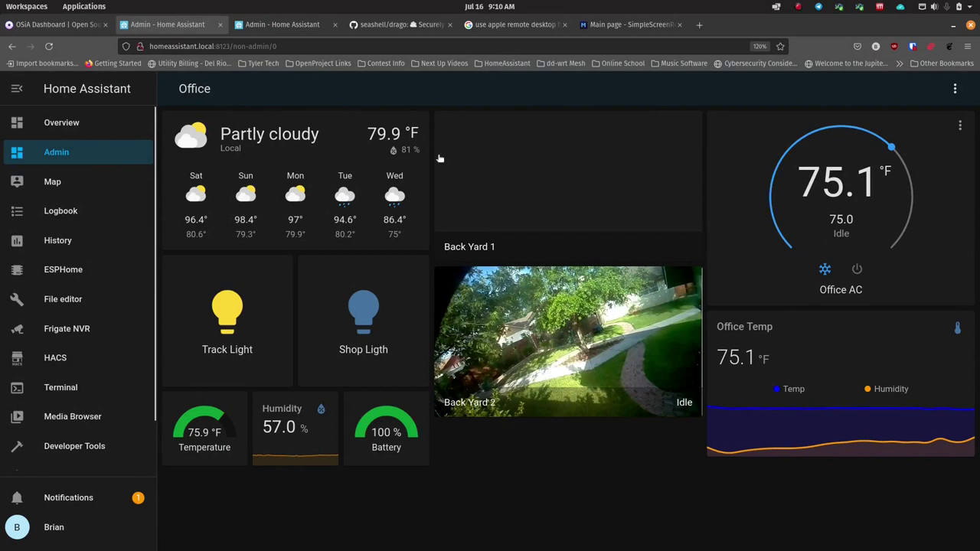
# View the Overview dashboard with its home thermostat, and return to the Admin dashboard.
pyautogui.click(77, 128)
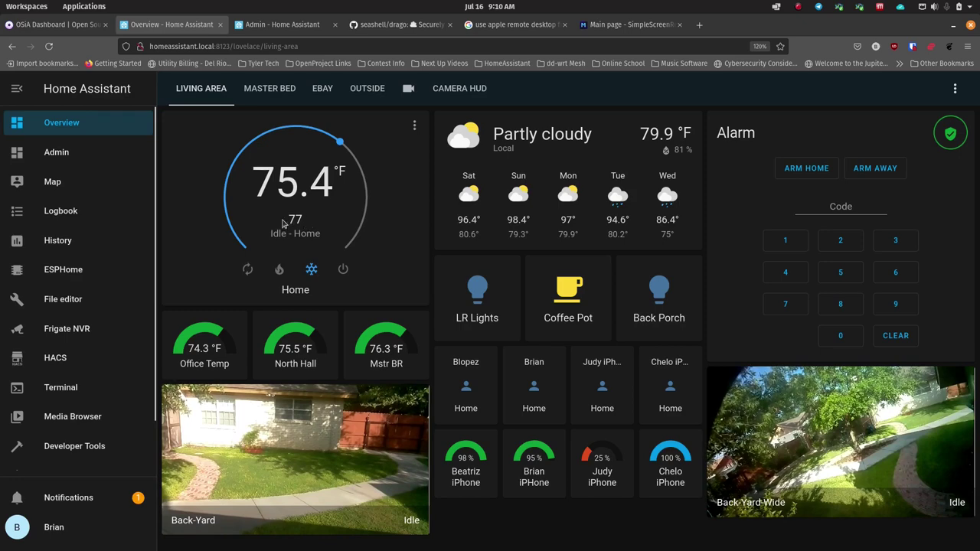
pyautogui.click(68, 155)
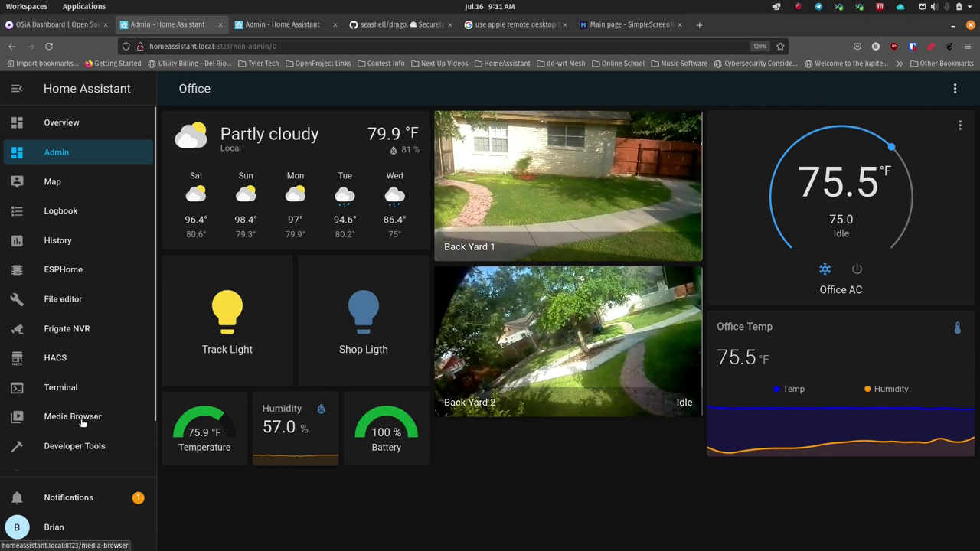
# Find the "Office AC On by Temp" automation among the configured automations and open it for editing.
pyautogui.scroll(-1, 85, 419)
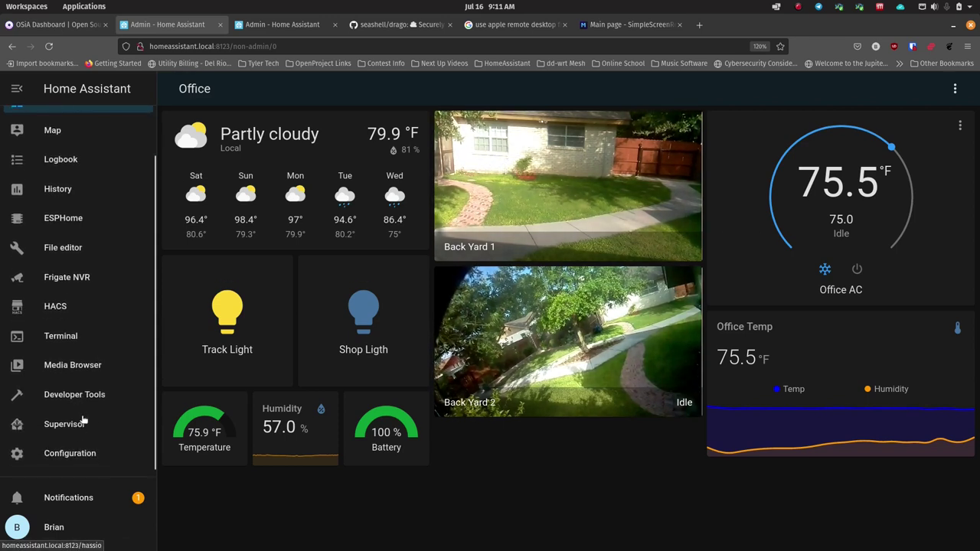
pyautogui.click(76, 456)
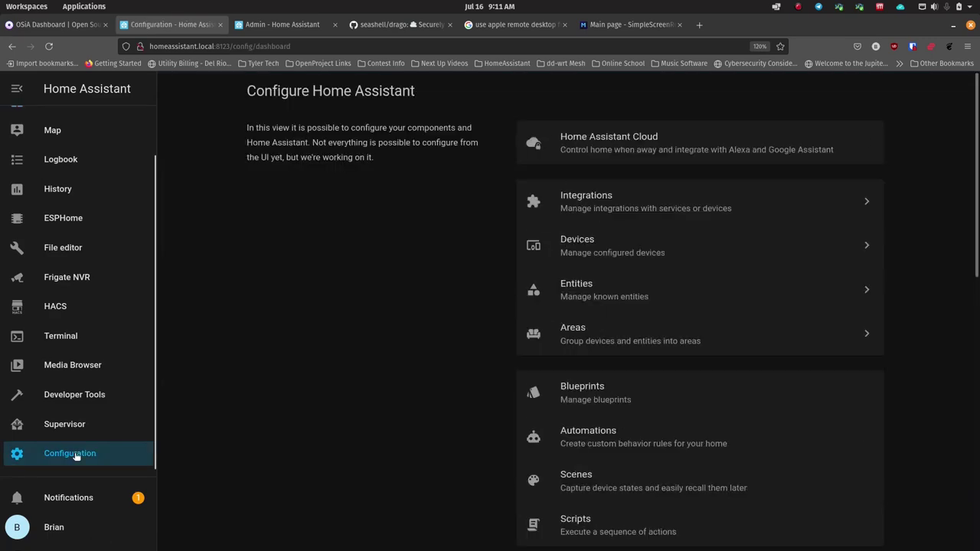
pyautogui.click(557, 437)
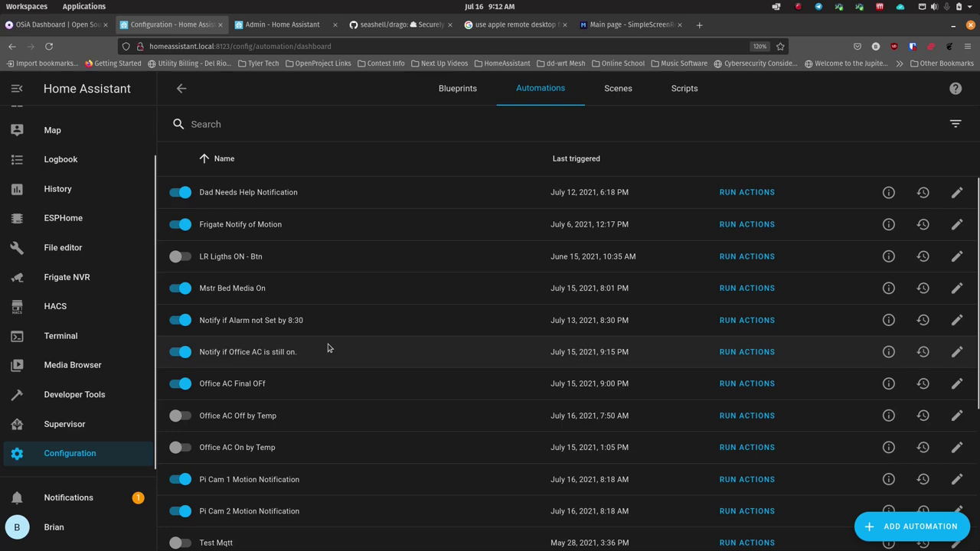
pyautogui.scroll(-4, 327, 348)
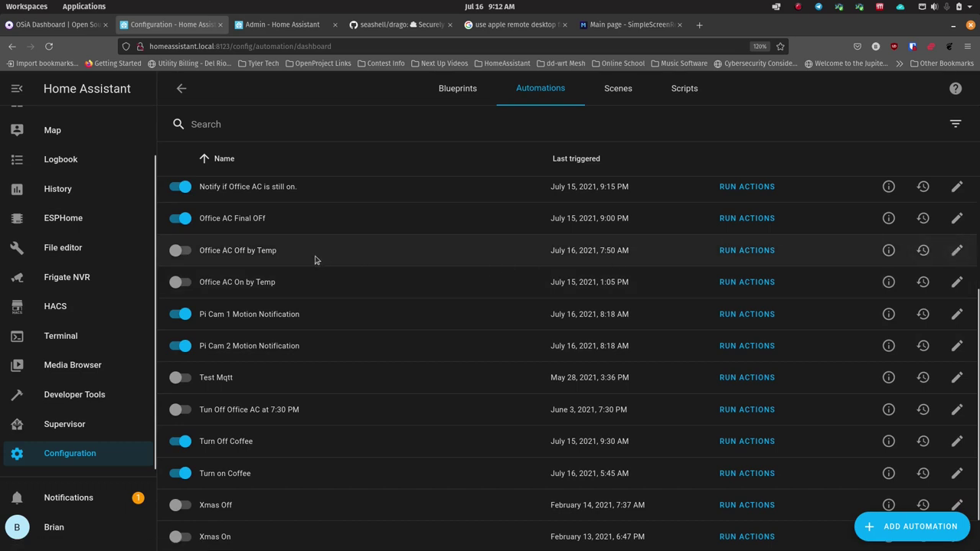
pyautogui.click(957, 283)
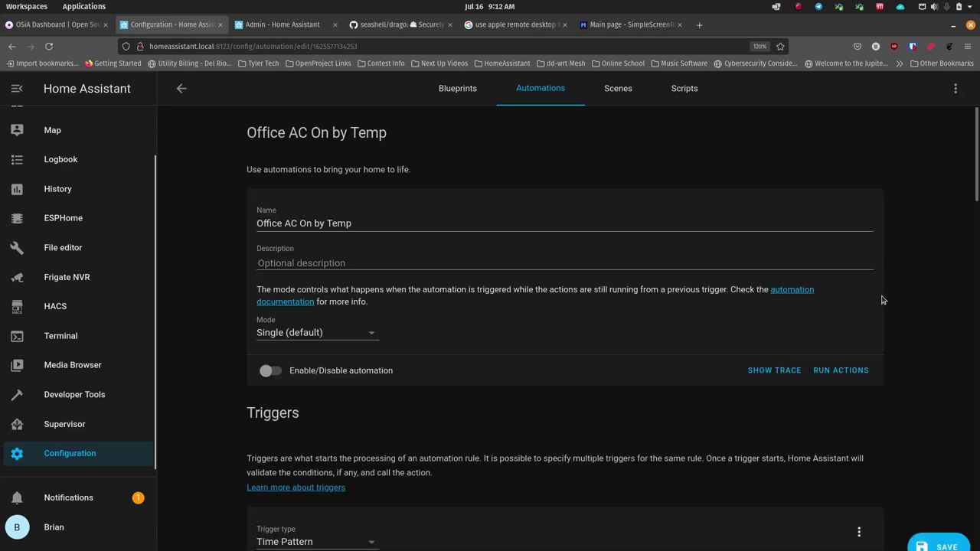
# Examine the automation's time pattern trigger and its numeric state condition on the office temperature sensor.
pyautogui.scroll(-4, 230, 299)
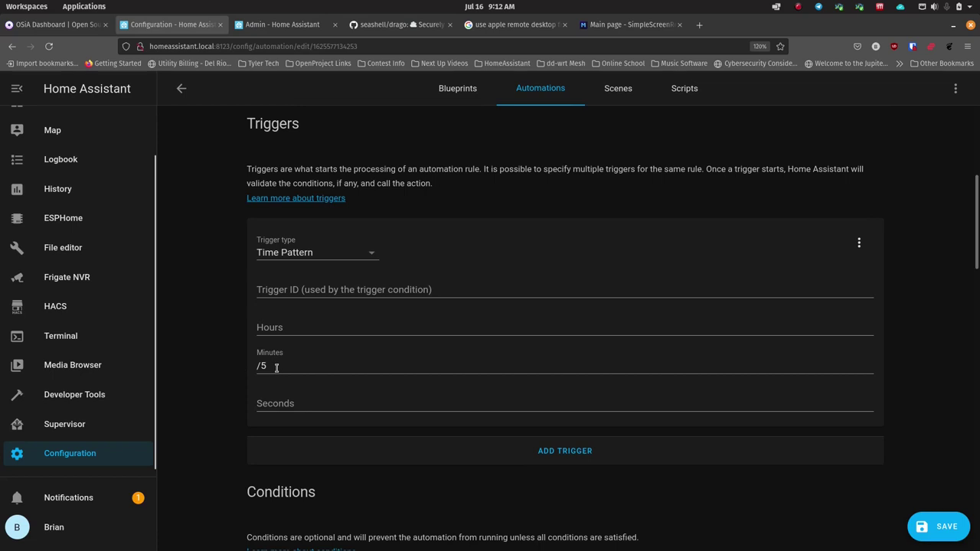
pyautogui.scroll(-5, 233, 383)
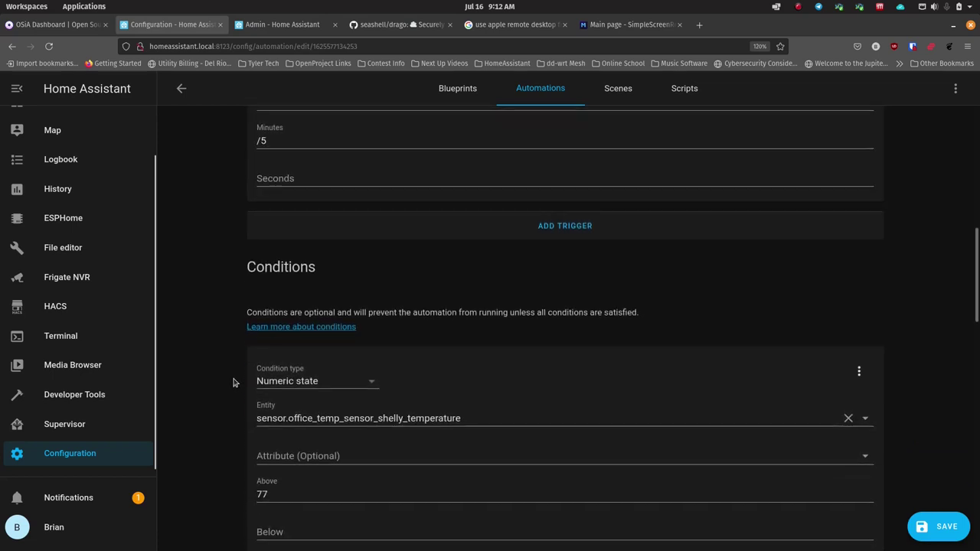
pyautogui.scroll(-2, 233, 383)
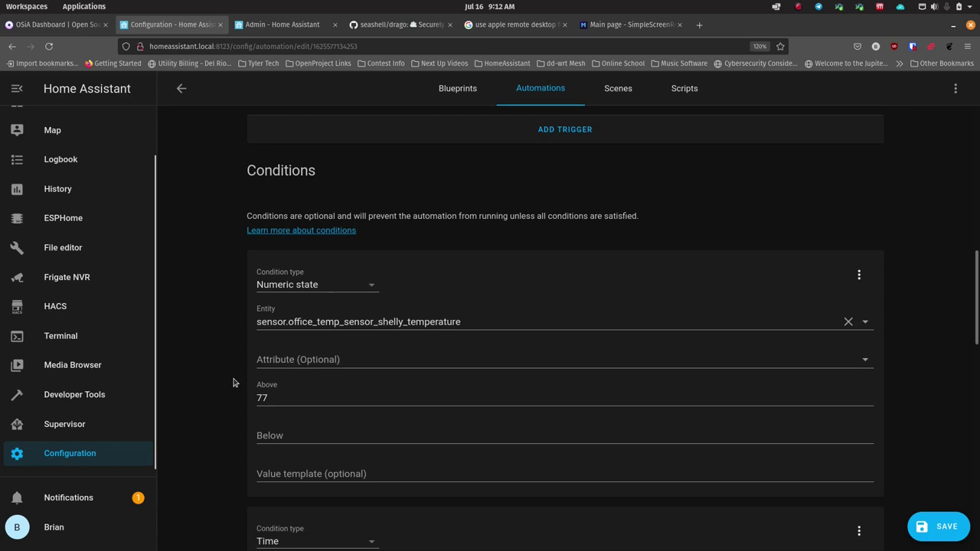
pyautogui.scroll(-1, 233, 382)
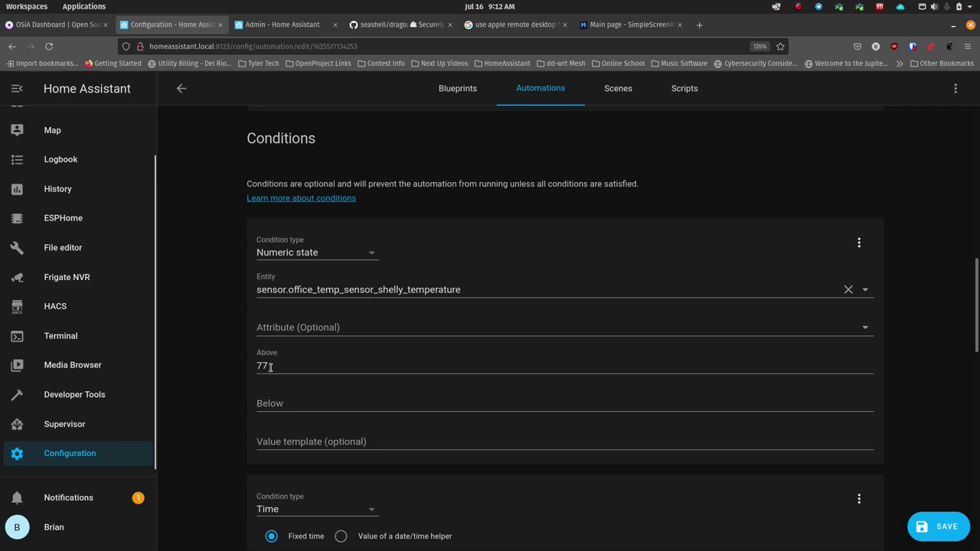
pyautogui.scroll(4, 235, 374)
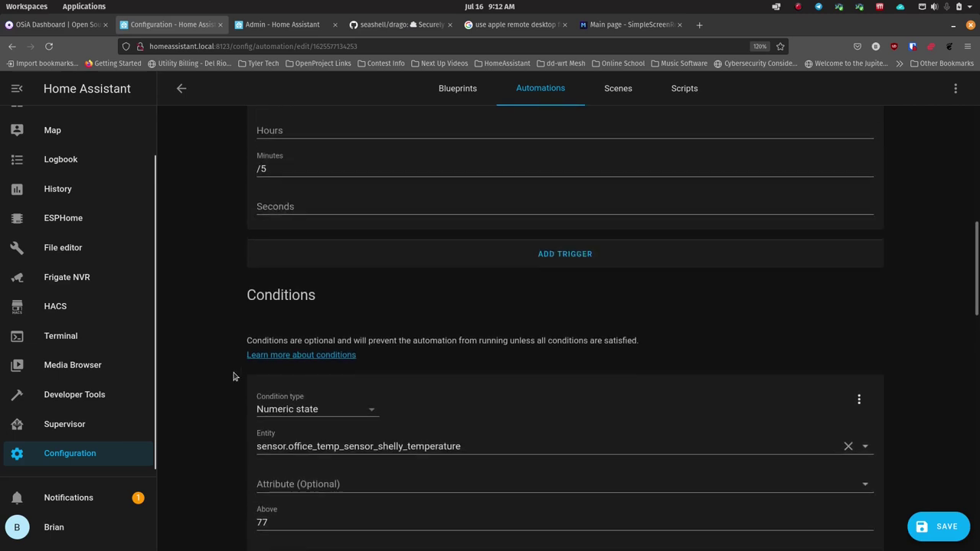
pyautogui.scroll(-4, 228, 358)
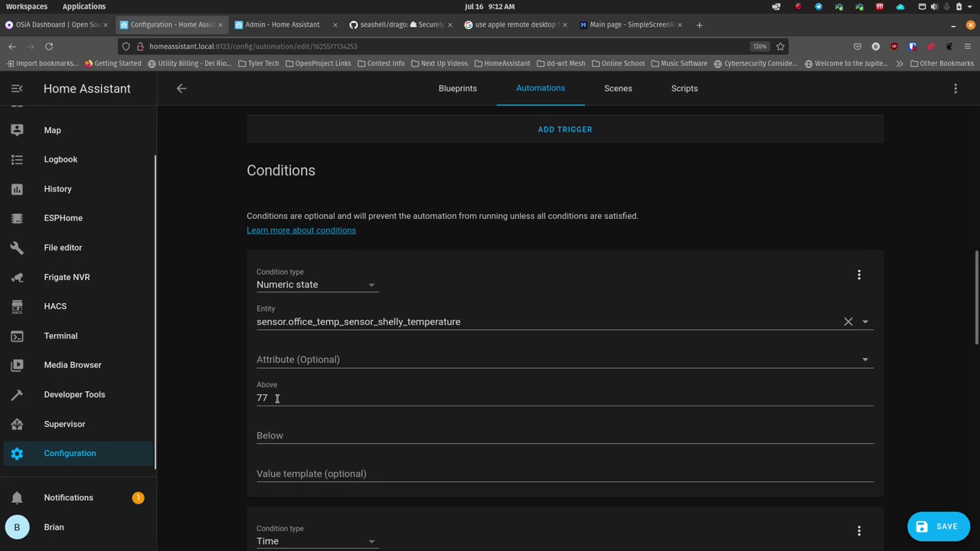
pyautogui.scroll(4, 252, 379)
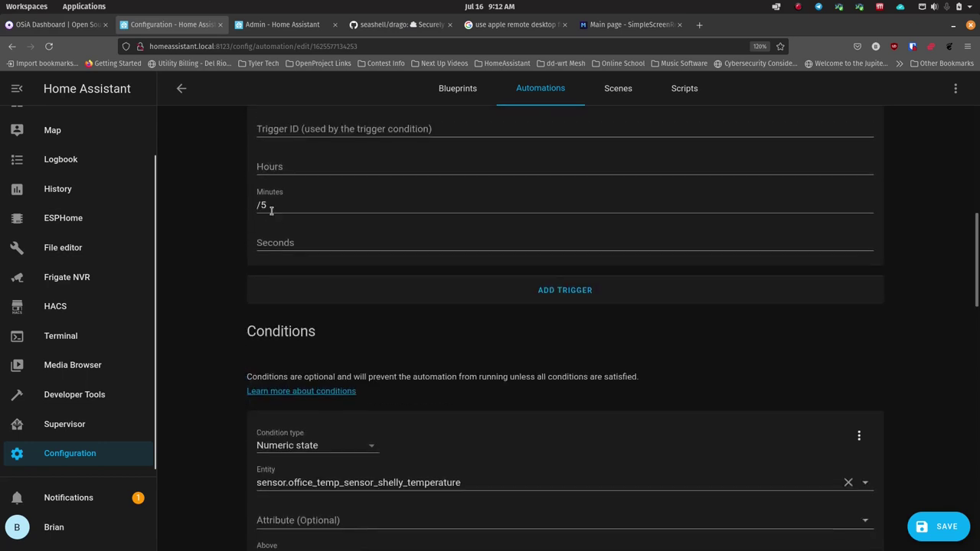
pyautogui.scroll(-3, 234, 384)
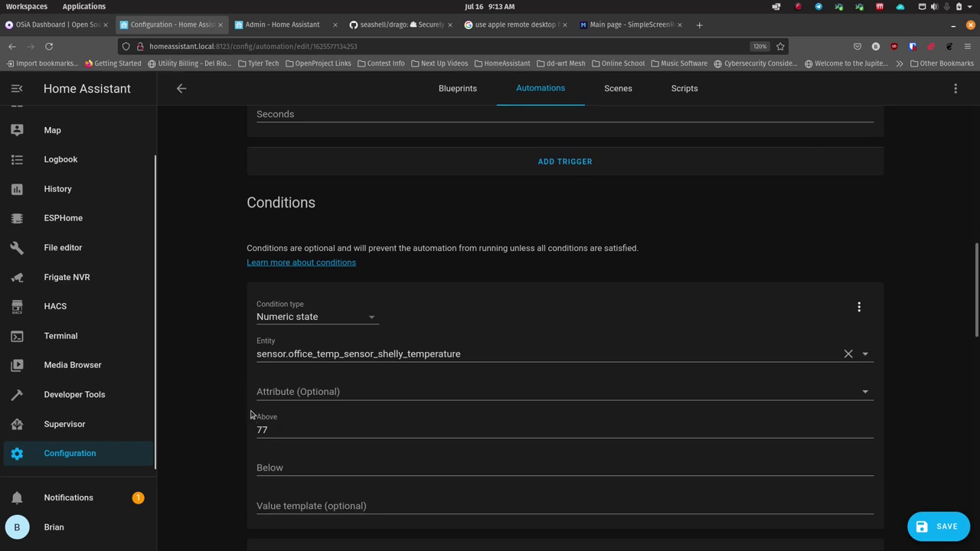
# Examine the automation's time condition, the AC outlet state condition and the device action.
pyautogui.scroll(-2, 249, 417)
pyautogui.scroll(-3, 247, 415)
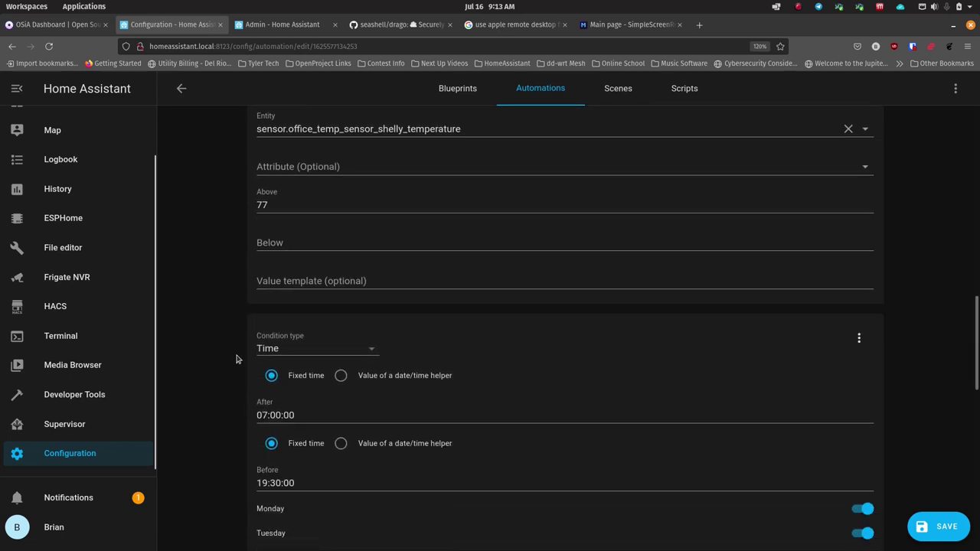
pyautogui.scroll(-2, 236, 359)
pyautogui.scroll(-4, 237, 359)
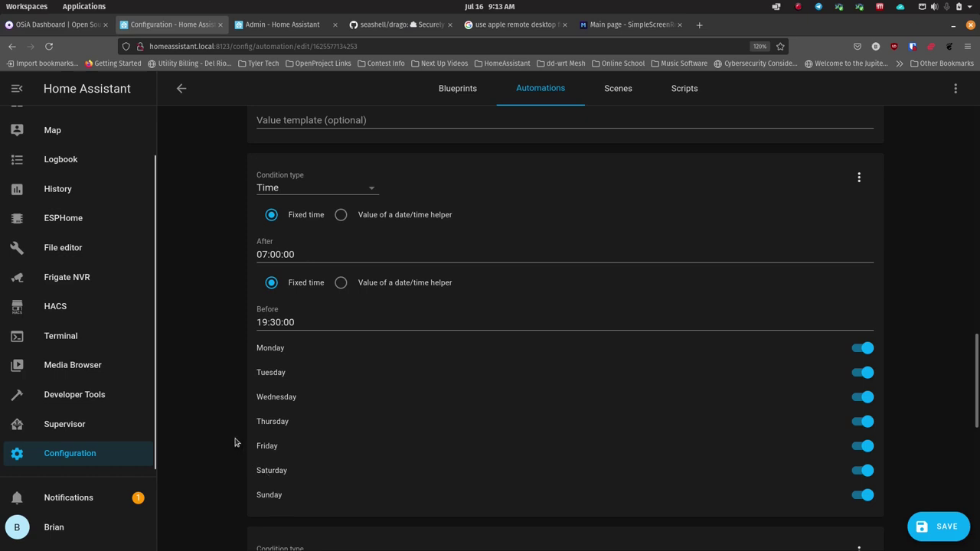
pyautogui.scroll(-3, 234, 442)
pyautogui.scroll(-2, 235, 441)
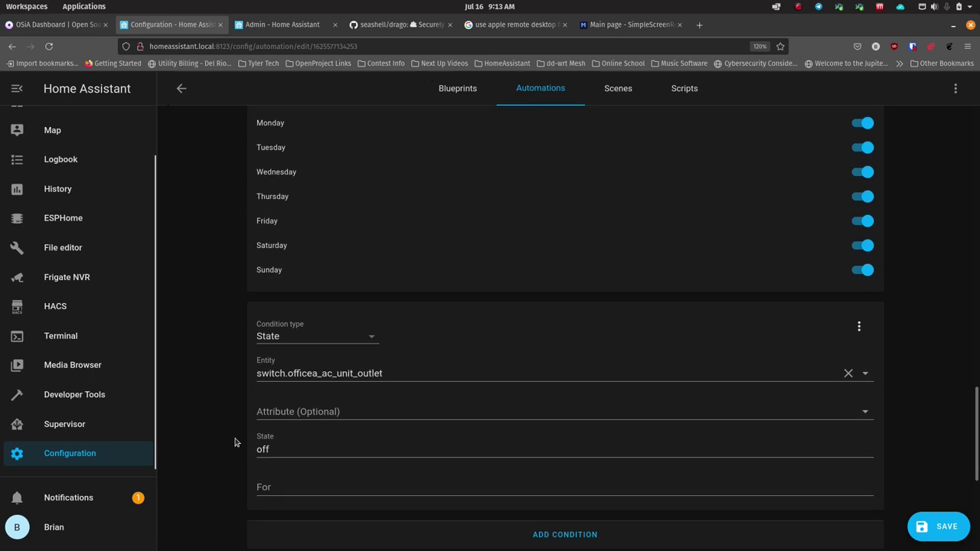
pyautogui.scroll(-1, 235, 442)
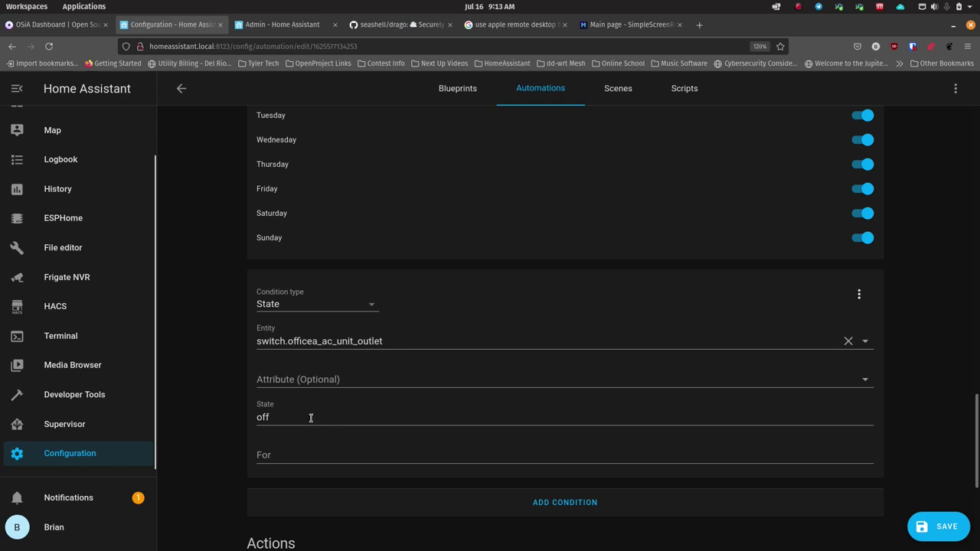
pyautogui.scroll(-1, 311, 417)
pyautogui.scroll(-2, 307, 418)
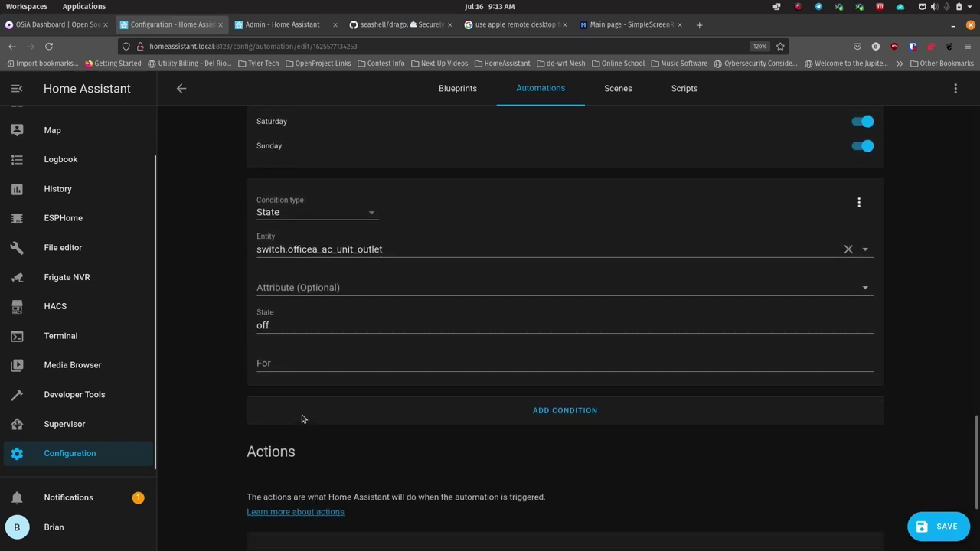
pyautogui.scroll(1, 302, 418)
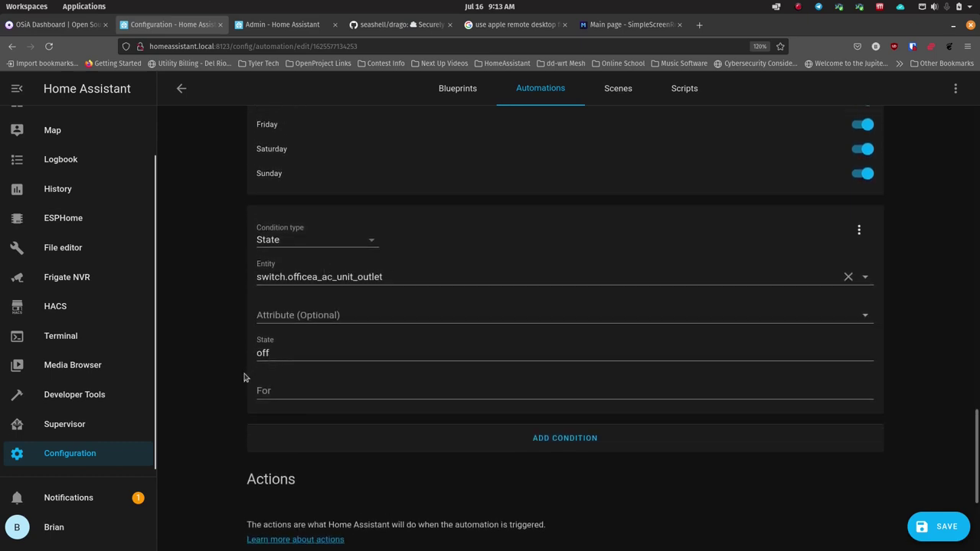
pyautogui.scroll(-6, 222, 429)
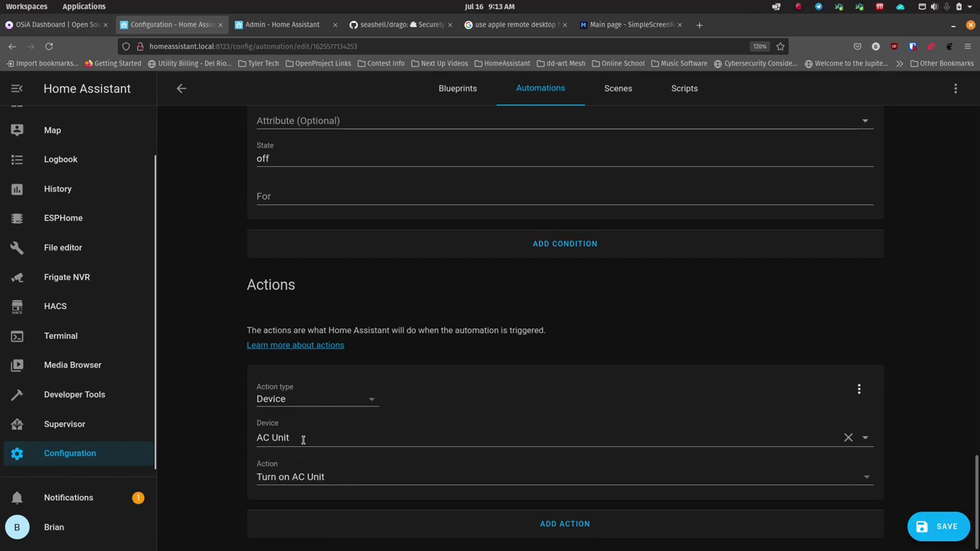
# Recheck the automation from its trigger through its action, and leave it without saving.
pyautogui.scroll(12, 302, 437)
pyautogui.scroll(15, 227, 397)
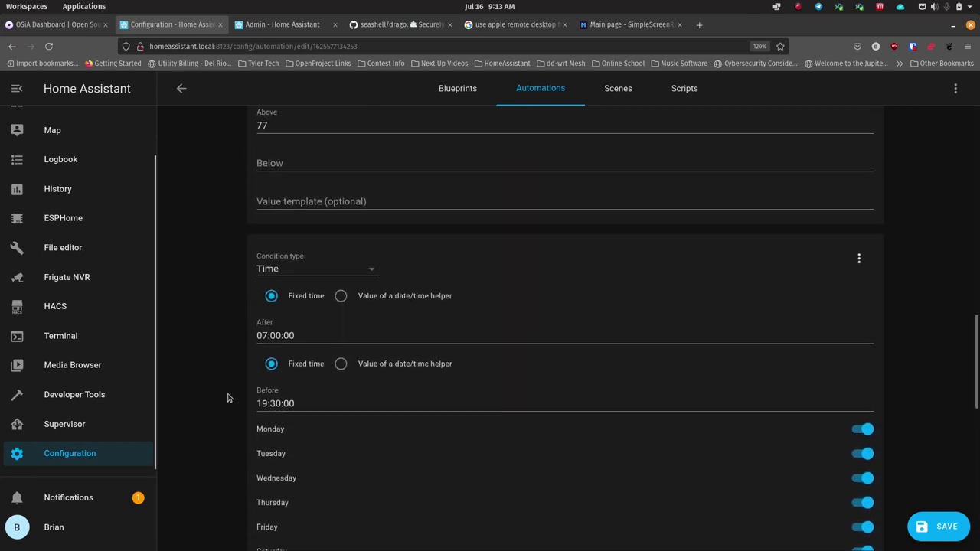
pyautogui.scroll(9, 228, 397)
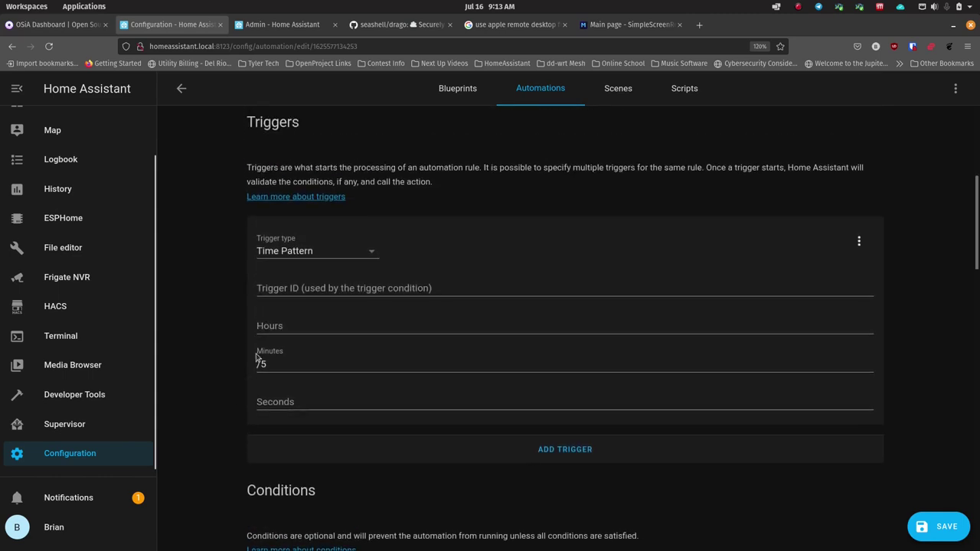
pyautogui.scroll(-10, 229, 413)
pyautogui.scroll(-5, 229, 421)
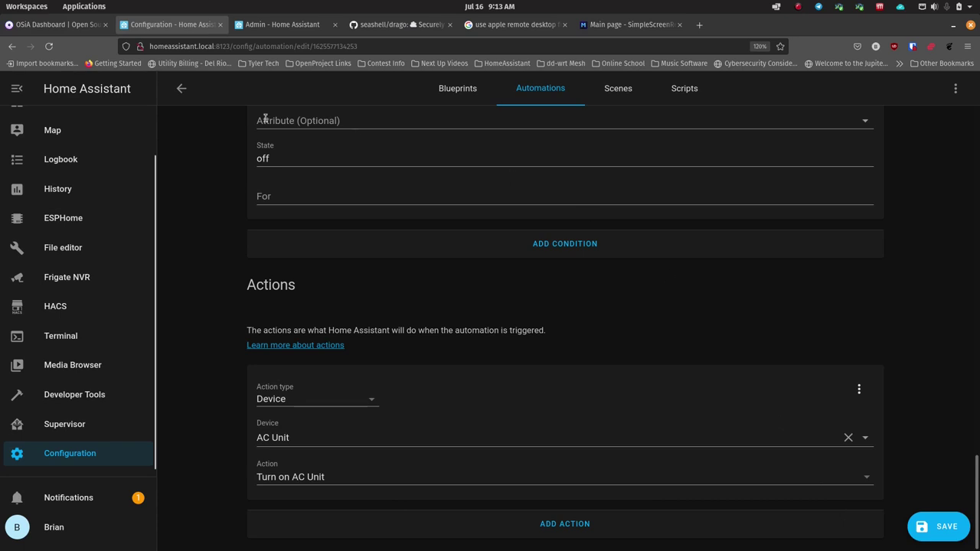
pyautogui.click(179, 90)
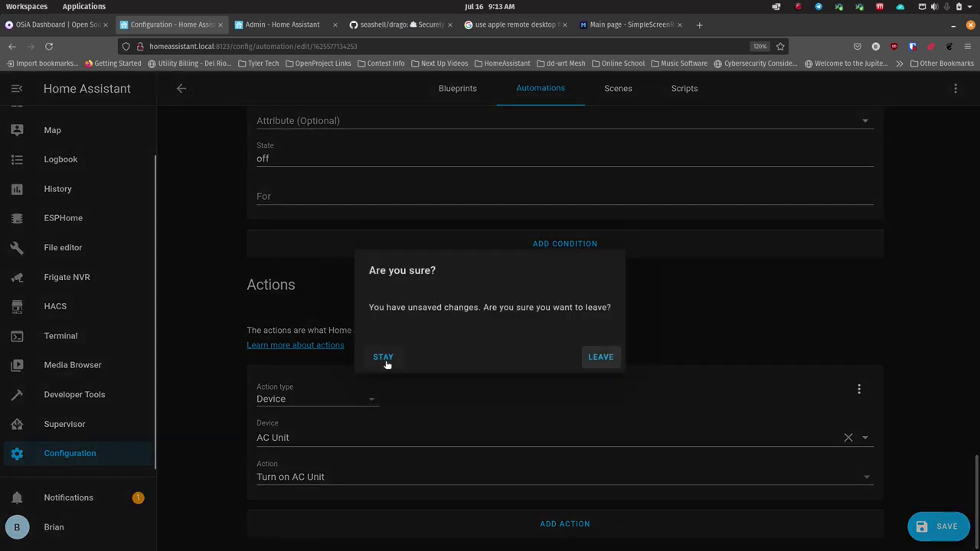
pyautogui.click(598, 358)
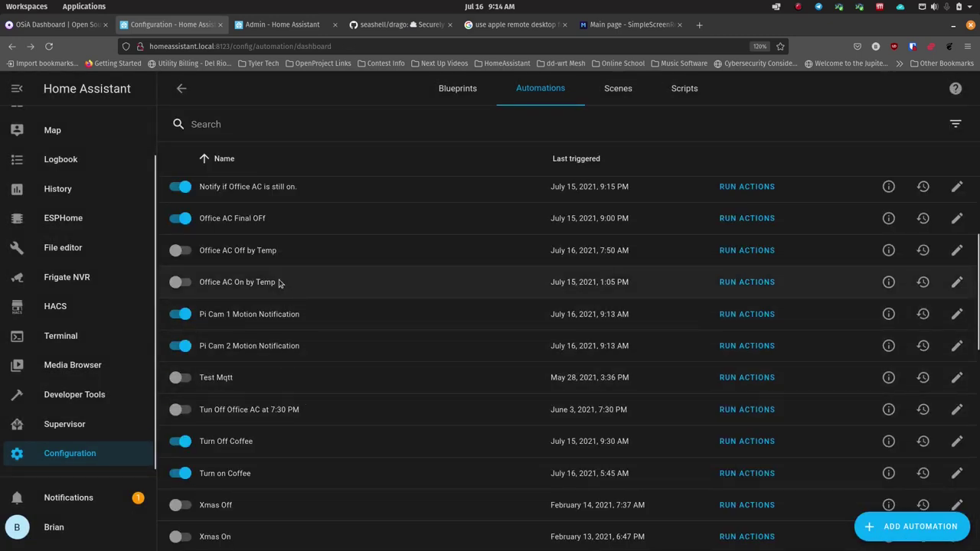
# Open the "Office AC Off by Temp" automation and examine its trigger, temperature condition and time condition.
pyautogui.click(956, 250)
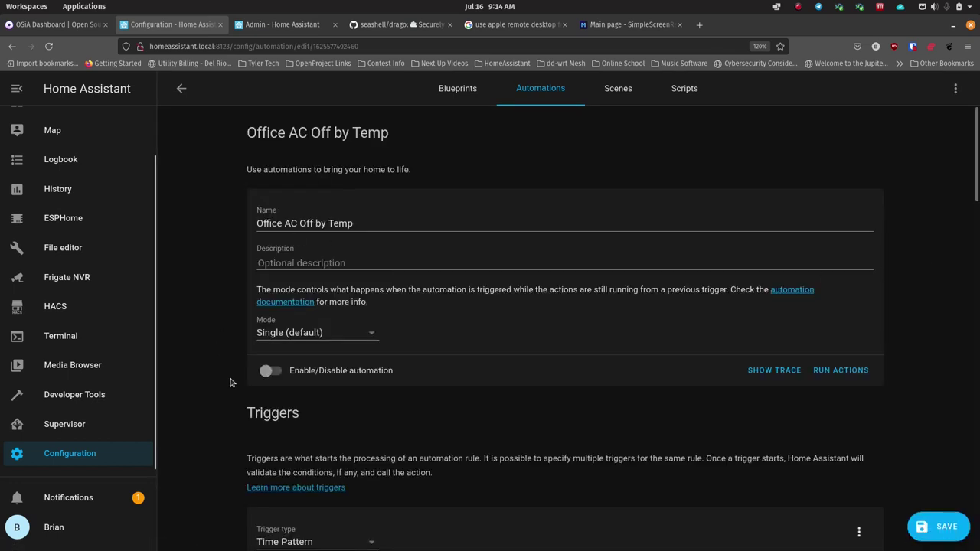
pyautogui.scroll(-2, 231, 383)
pyautogui.scroll(-5, 235, 383)
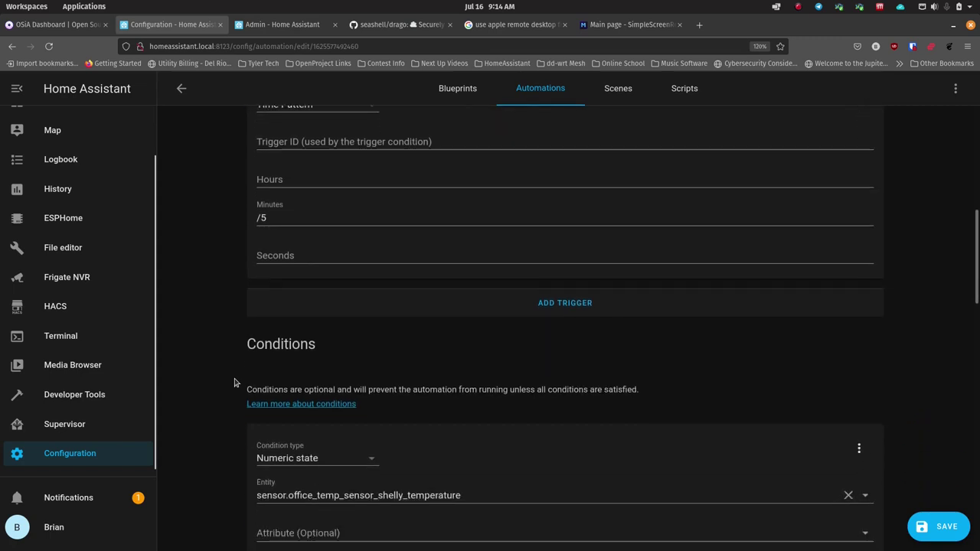
pyautogui.scroll(-3, 235, 383)
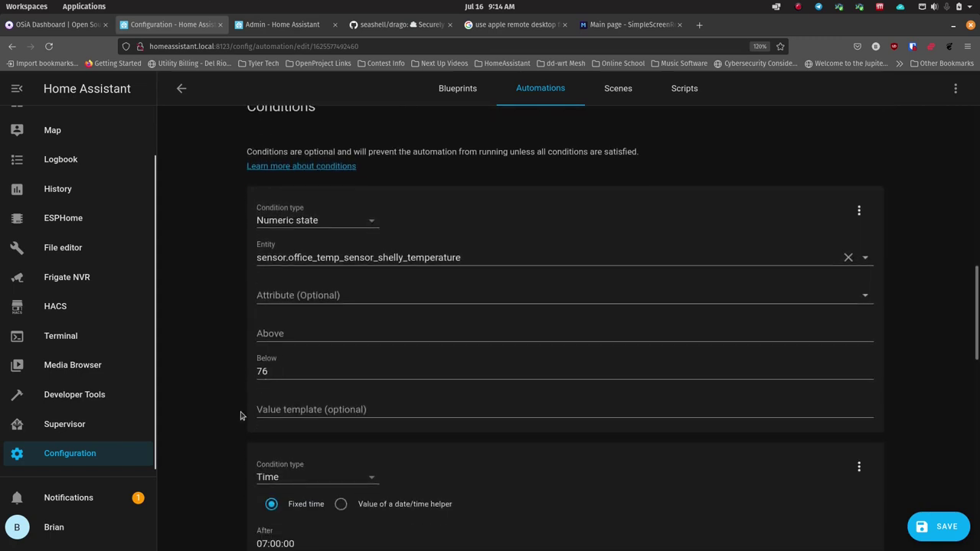
pyautogui.scroll(-5, 239, 415)
pyautogui.scroll(-3, 239, 416)
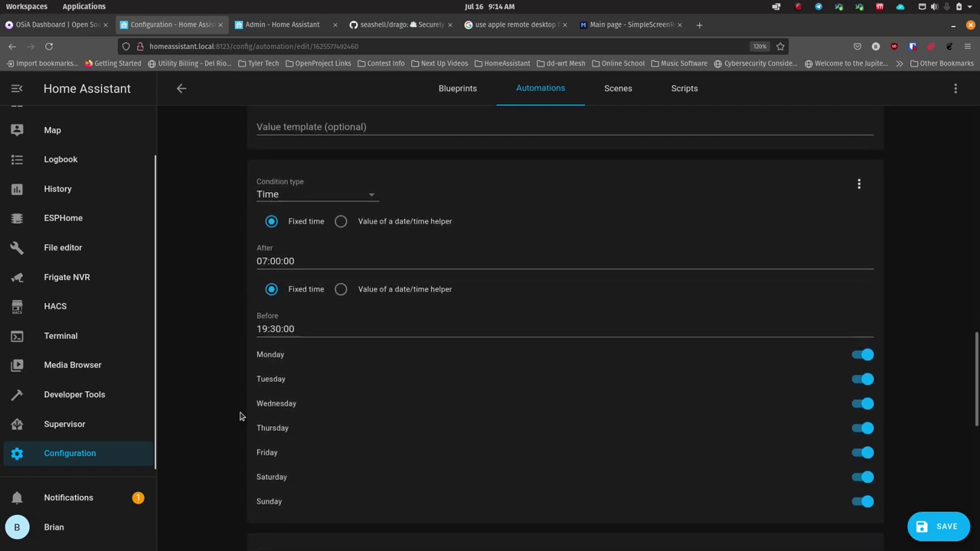
# Examine the AC outlet state condition and the AC Unit device action of "Office AC Off by Temp".
pyautogui.scroll(-5, 228, 395)
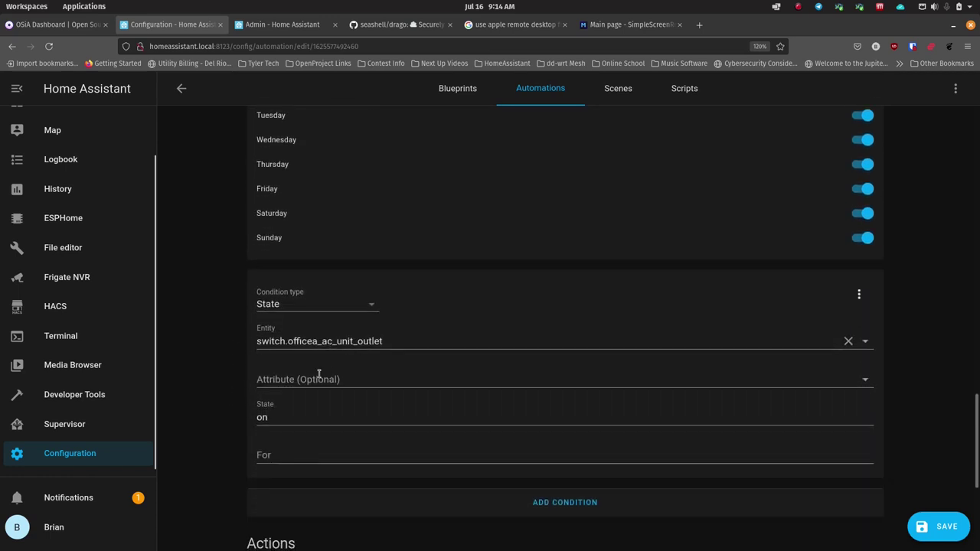
pyautogui.scroll(-1, 242, 421)
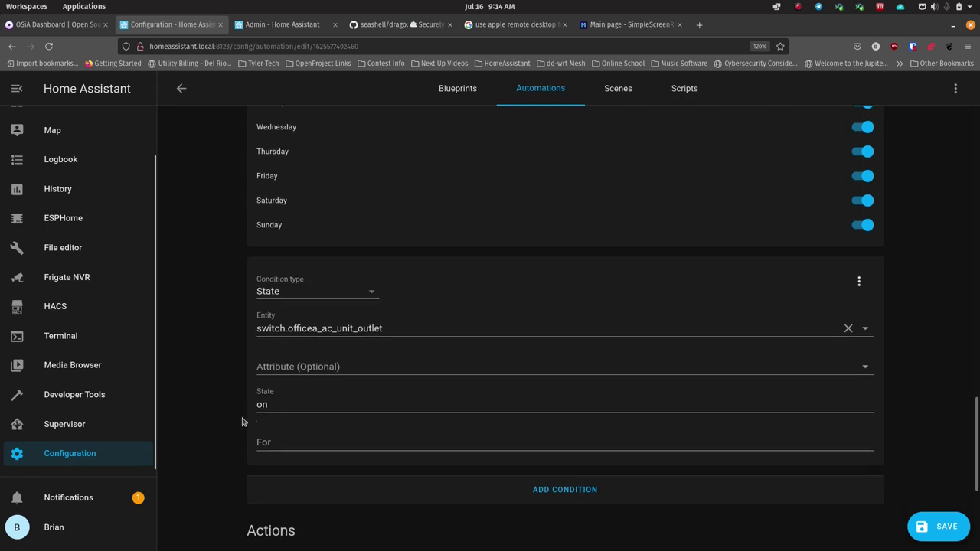
pyautogui.scroll(-3, 237, 421)
pyautogui.scroll(-3, 253, 511)
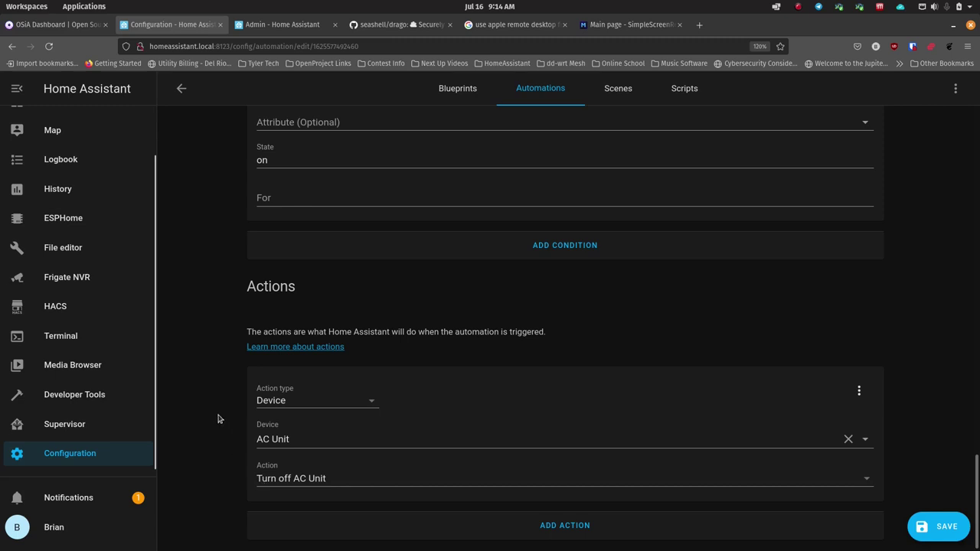
pyautogui.scroll(5, 205, 436)
pyautogui.scroll(3, 207, 443)
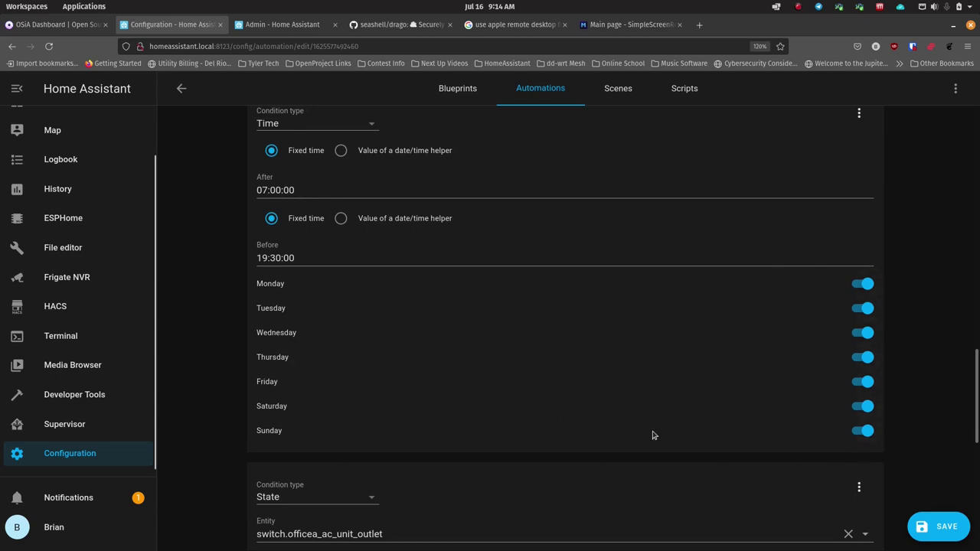
# Recheck the time condition and the office temperature condition of the "Office AC Off by Temp" automation.
pyautogui.scroll(4, 219, 375)
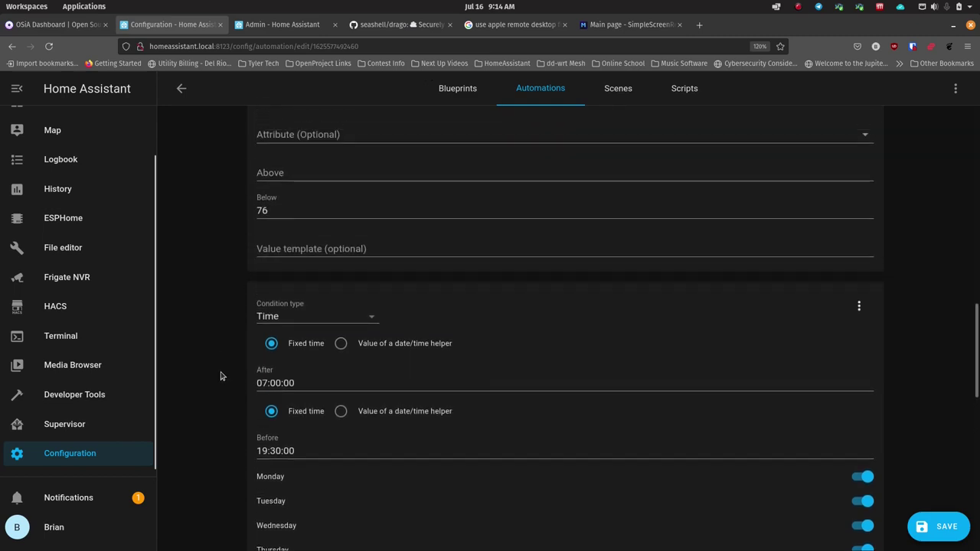
pyautogui.scroll(1, 220, 375)
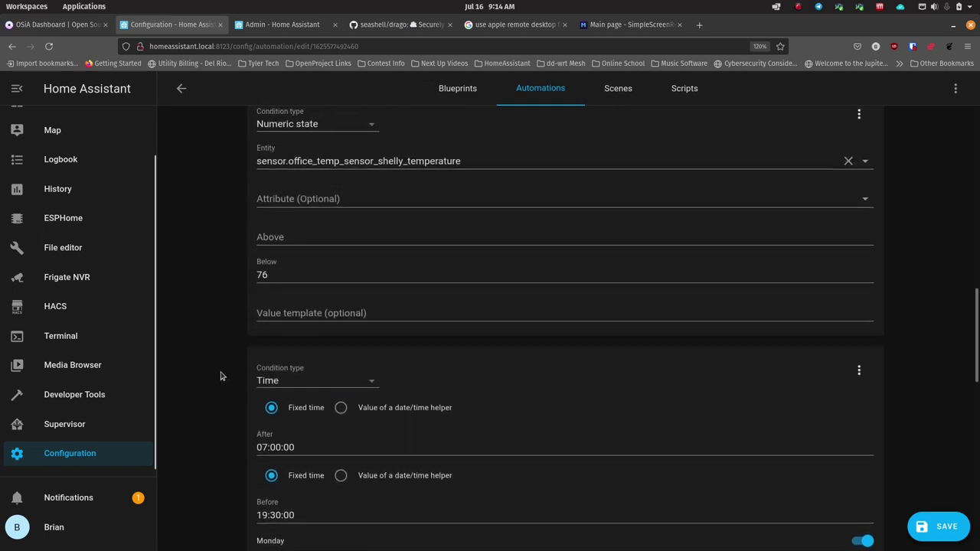
pyautogui.scroll(1, 220, 376)
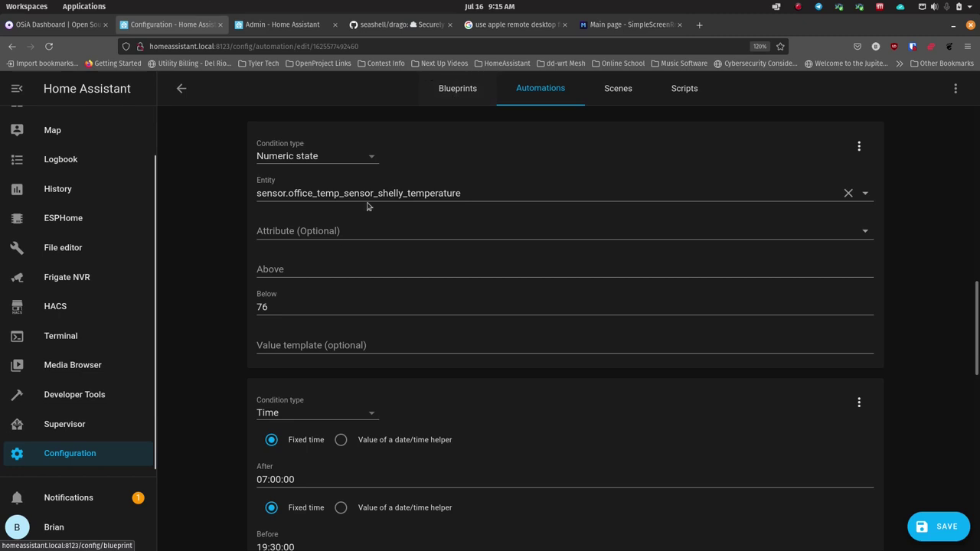
# Leave the automation without saving and open the Admin dashboard to review the Office AC thermostat.
pyautogui.click(181, 88)
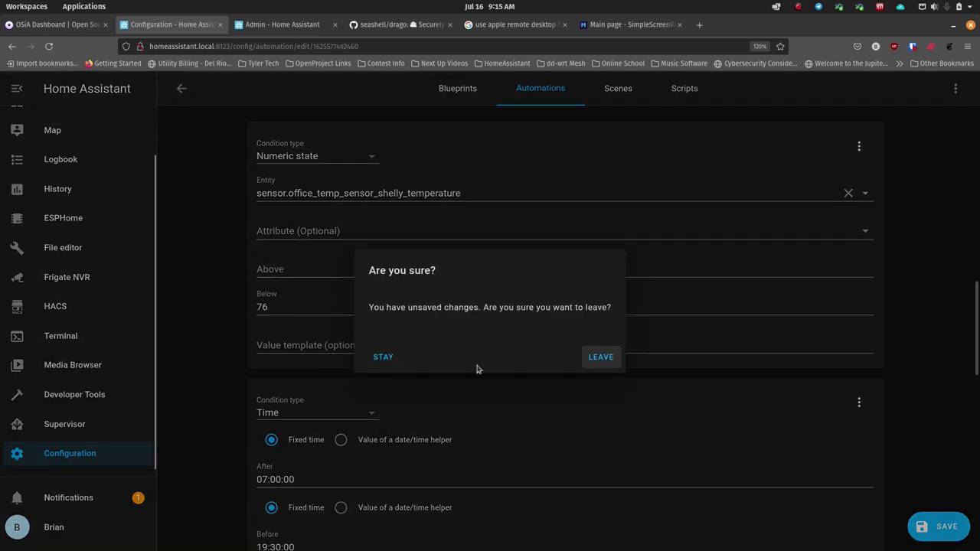
pyautogui.click(601, 358)
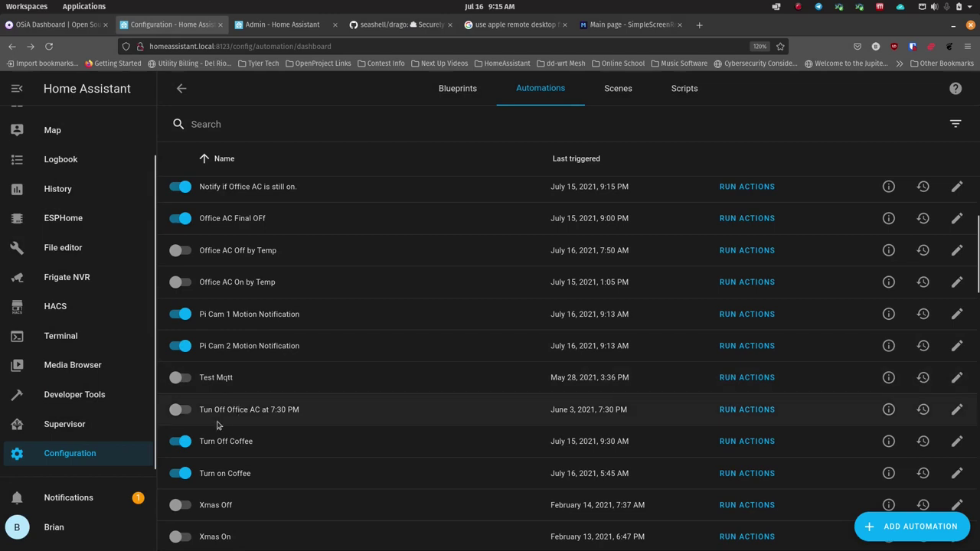
pyautogui.scroll(2, 68, 143)
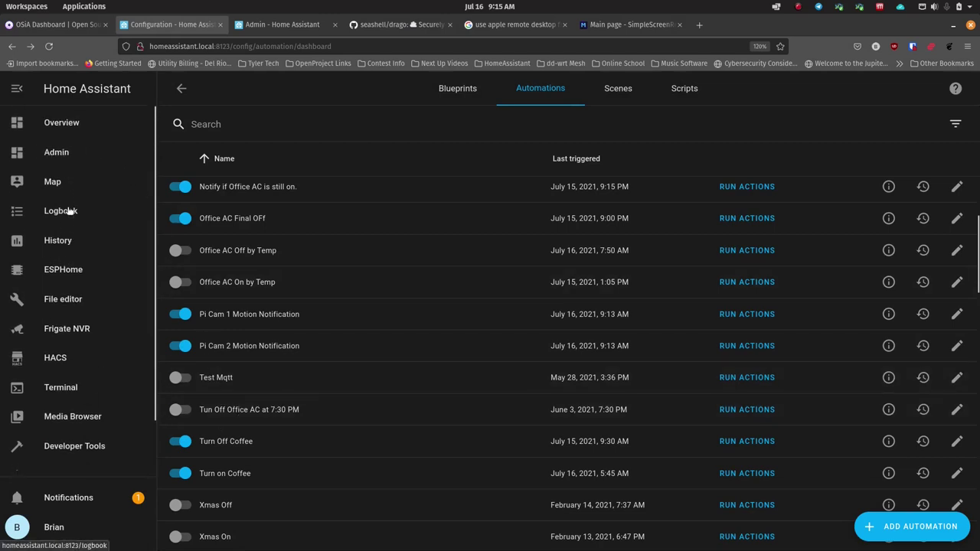
pyautogui.click(67, 158)
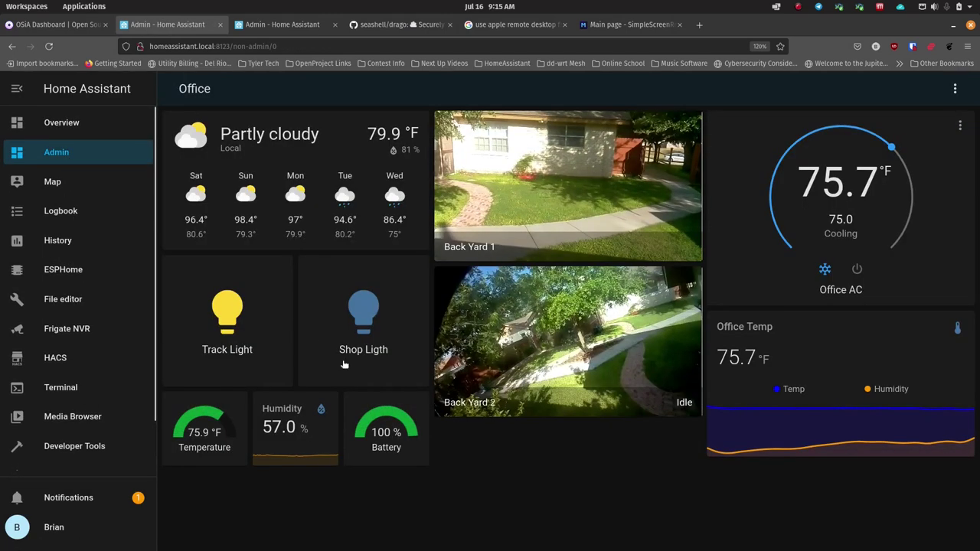
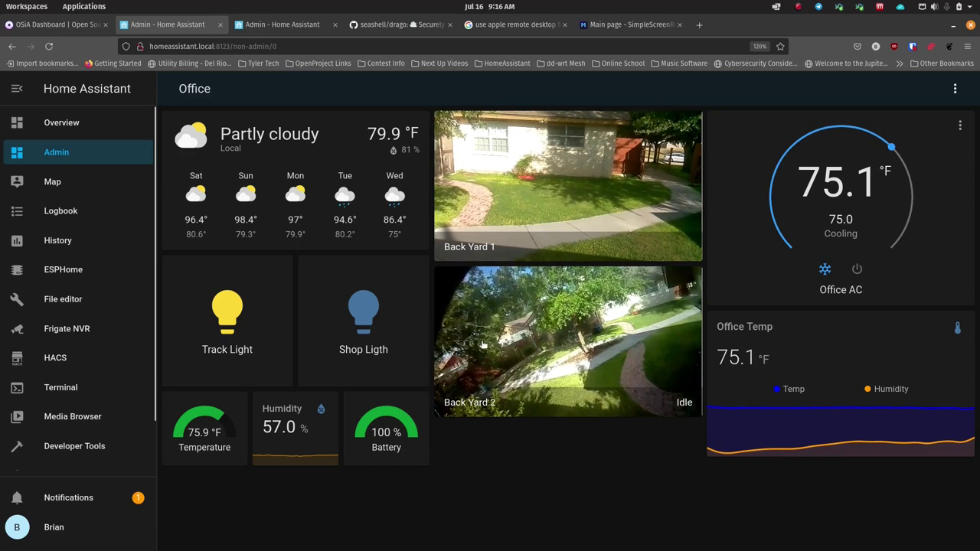
# Open the File editor and list the contents of the config folder.
pyautogui.click(66, 304)
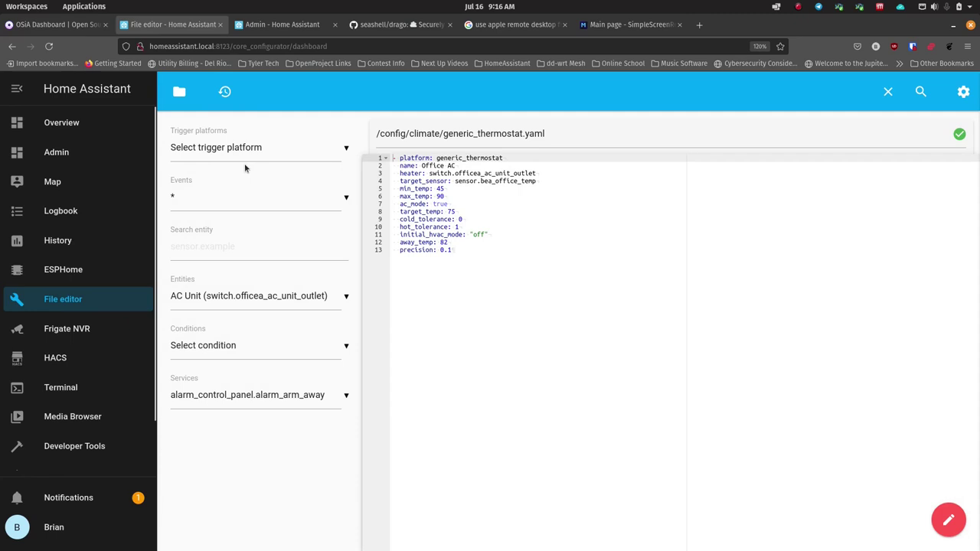
pyautogui.click(180, 91)
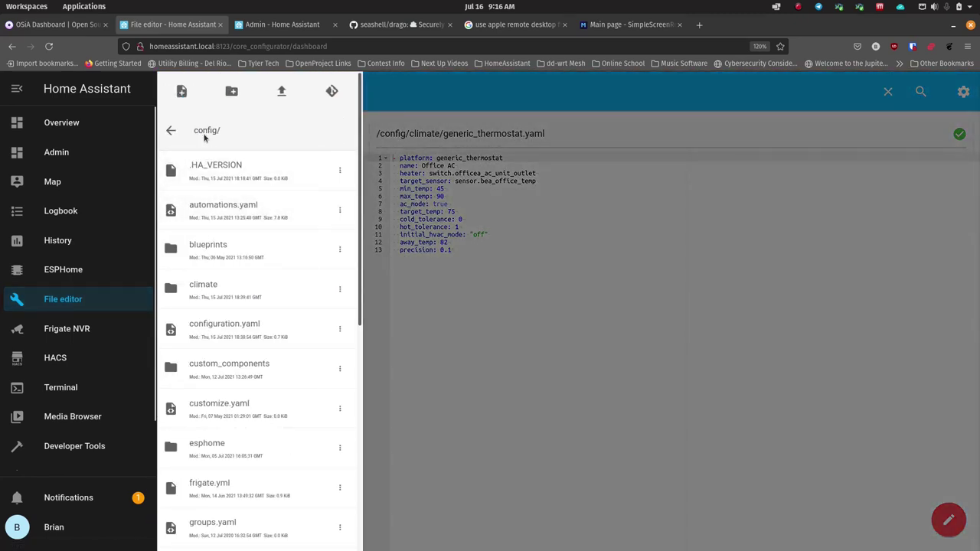
# Enter "climate" as the name for a new folder under config, and cancel the folder creation.
pyautogui.click(232, 91)
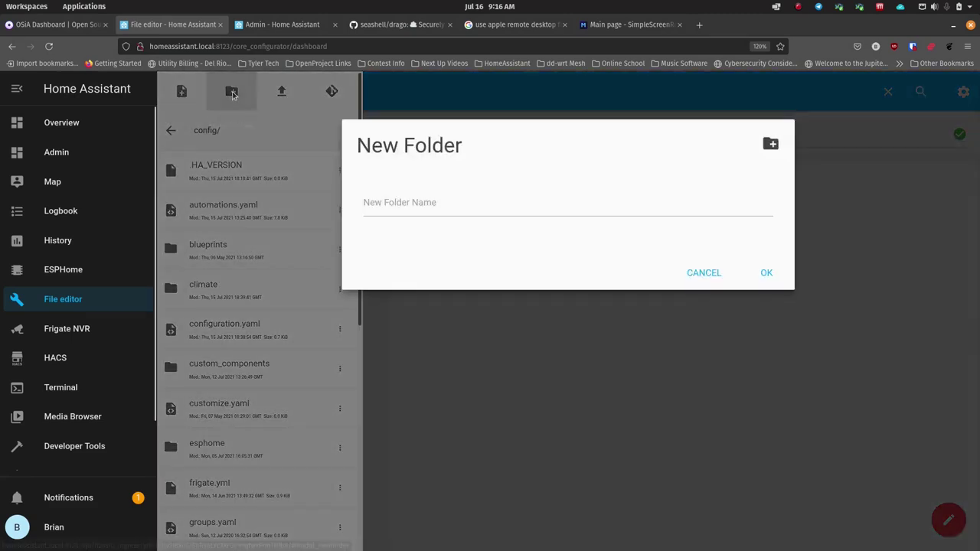
pyautogui.click(434, 205)
pyautogui.write('climate')
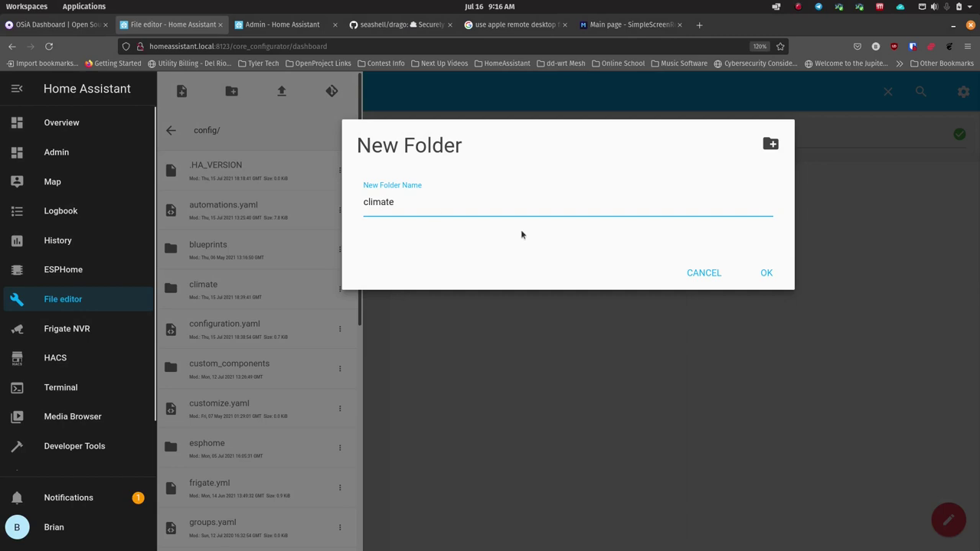
pyautogui.click(702, 273)
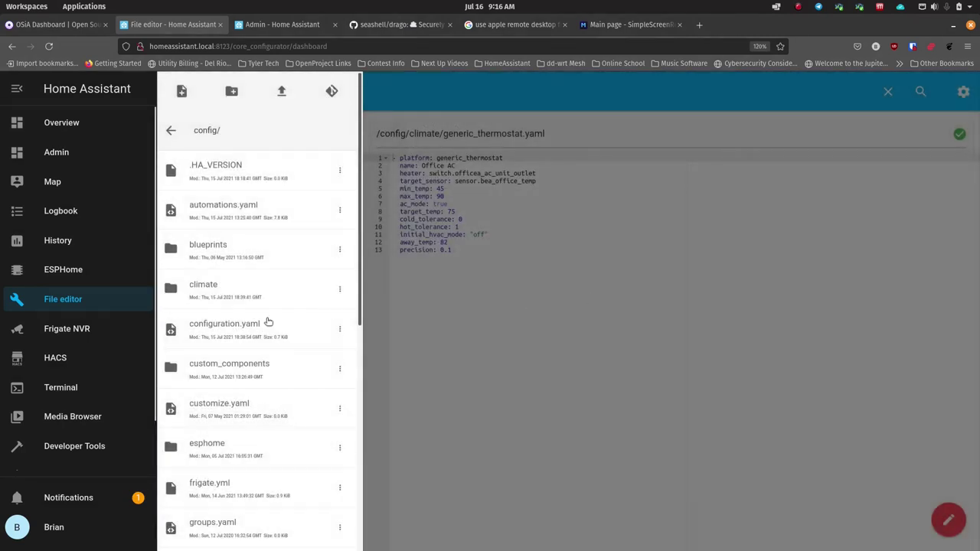
# In the climate folder, enter "generic_thermostat.yaml" as the name for a new file, and cancel the file creation.
pyautogui.click(220, 288)
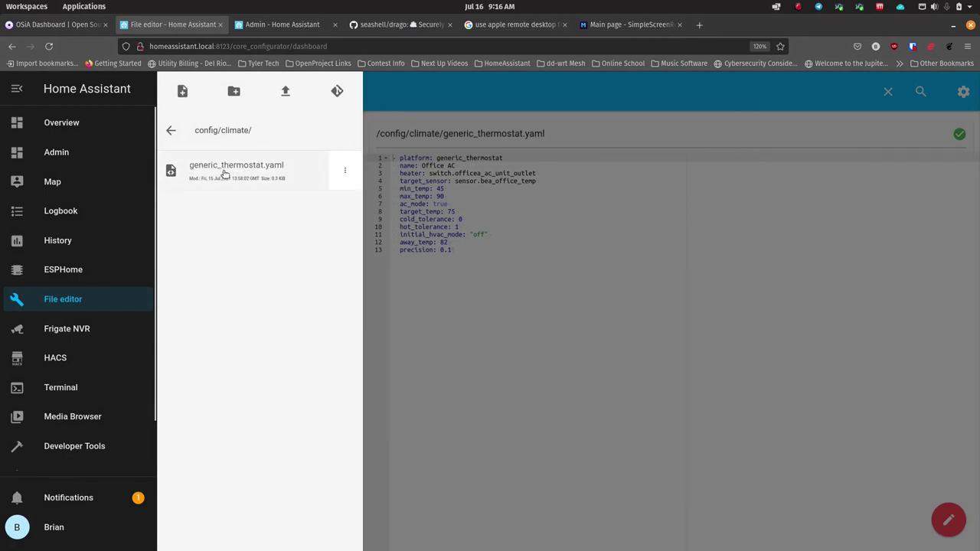
pyautogui.click(182, 92)
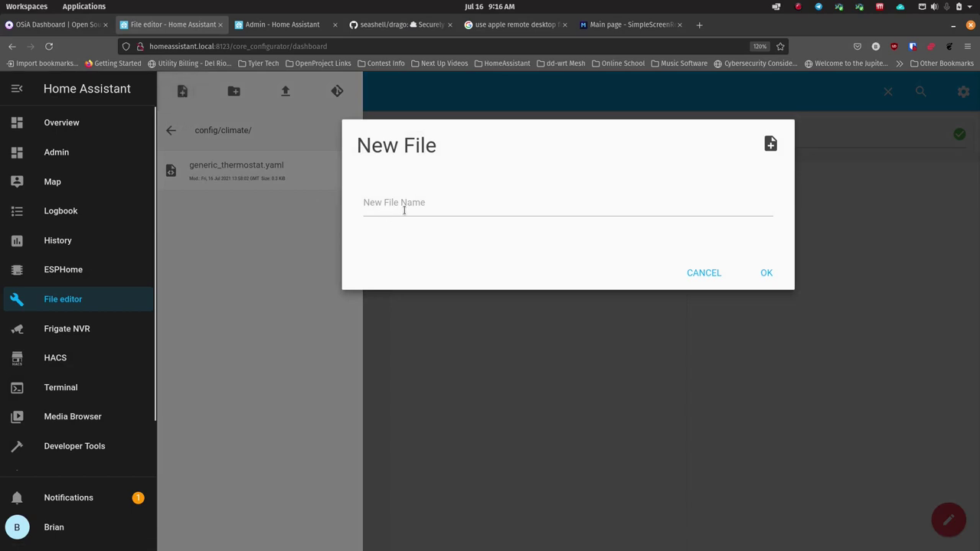
pyautogui.click(405, 210)
pyautogui.write('gen')
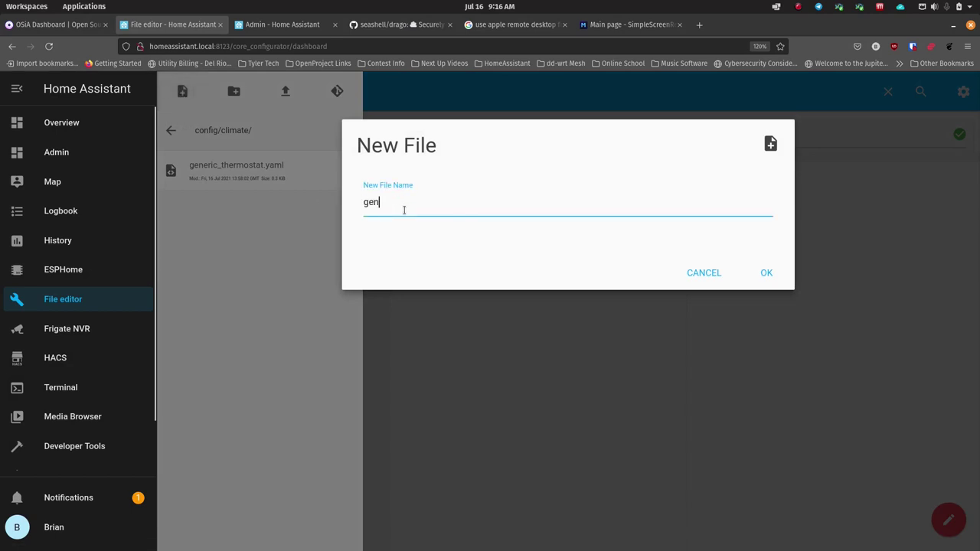
pyautogui.write('eric_thermostat.yaml')
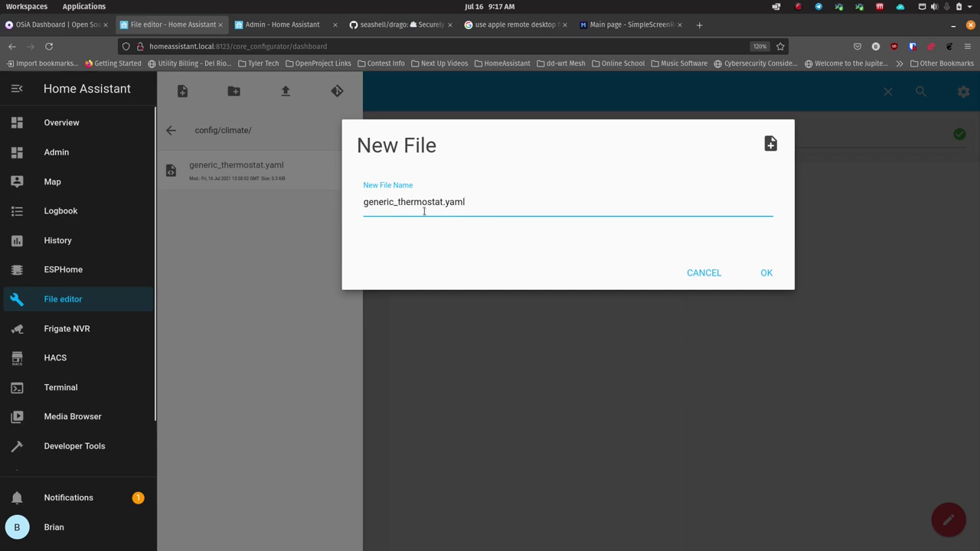
pyautogui.click(708, 274)
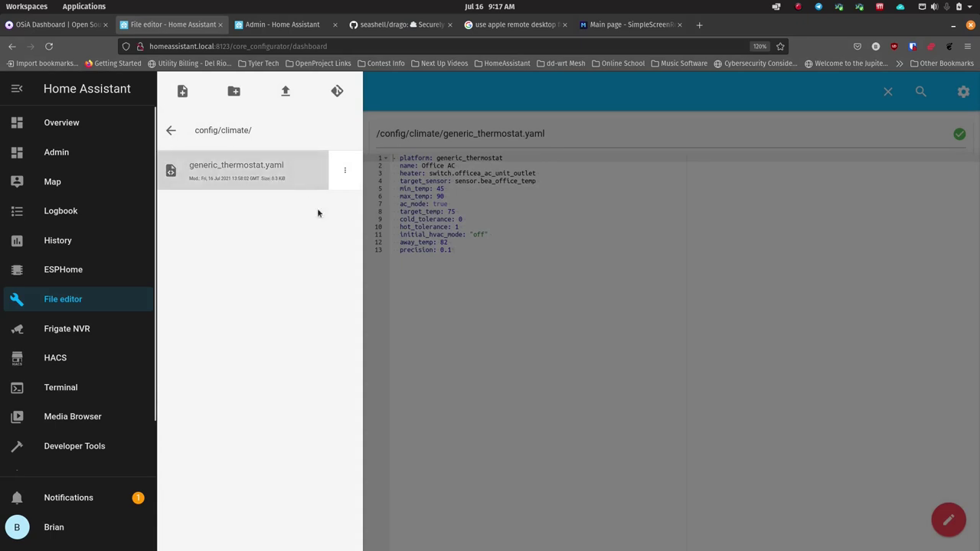
# Close the file list and enlarge the page to 160% to examine the settings in generic_thermostat.yaml.
pyautogui.click(446, 307)
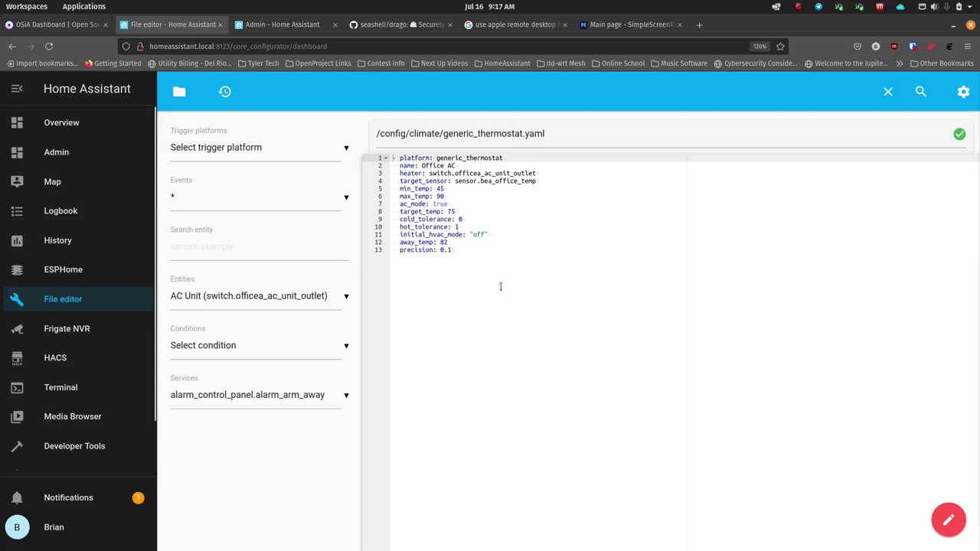
pyautogui.hotkey('ctrl', '+')
pyautogui.hotkey('ctrl', '+')
pyautogui.hotkey('ctrl', '+')
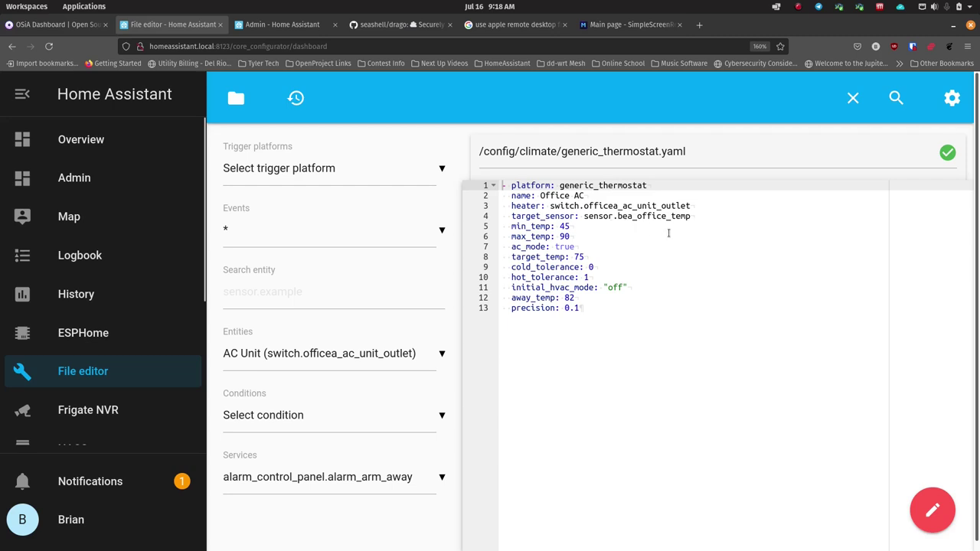
# In the other Home Assistant browser tab, open the configured entities and search them for "temper".
pyautogui.click(302, 26)
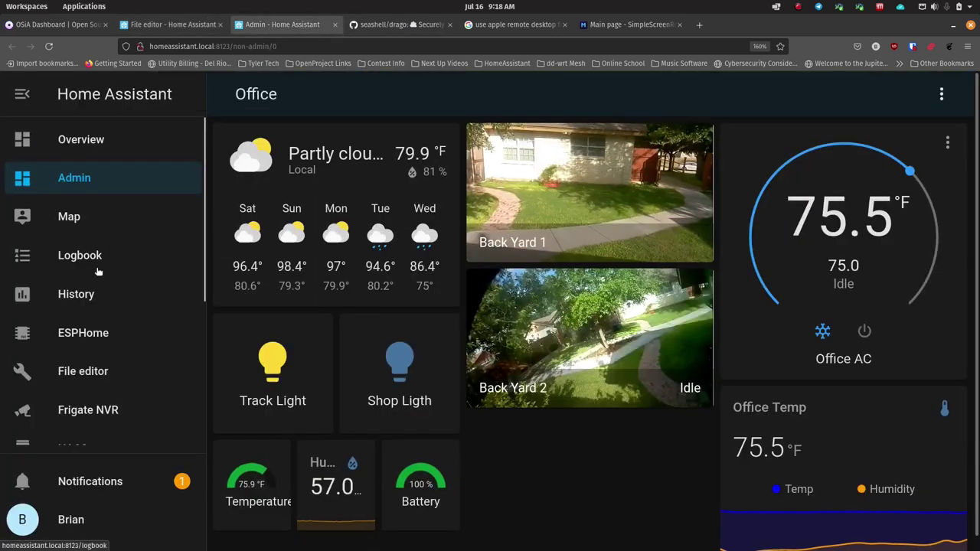
pyautogui.scroll(-3, 92, 285)
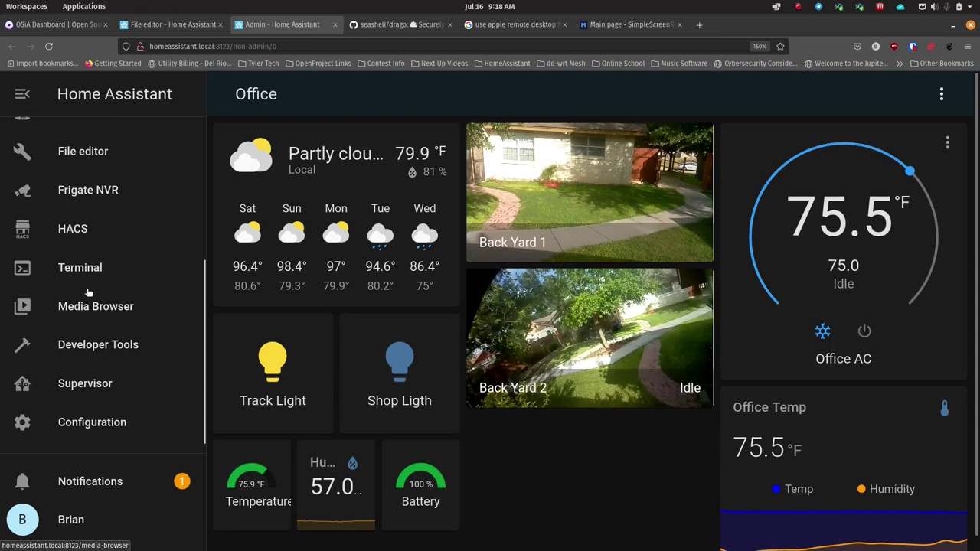
pyautogui.click(102, 429)
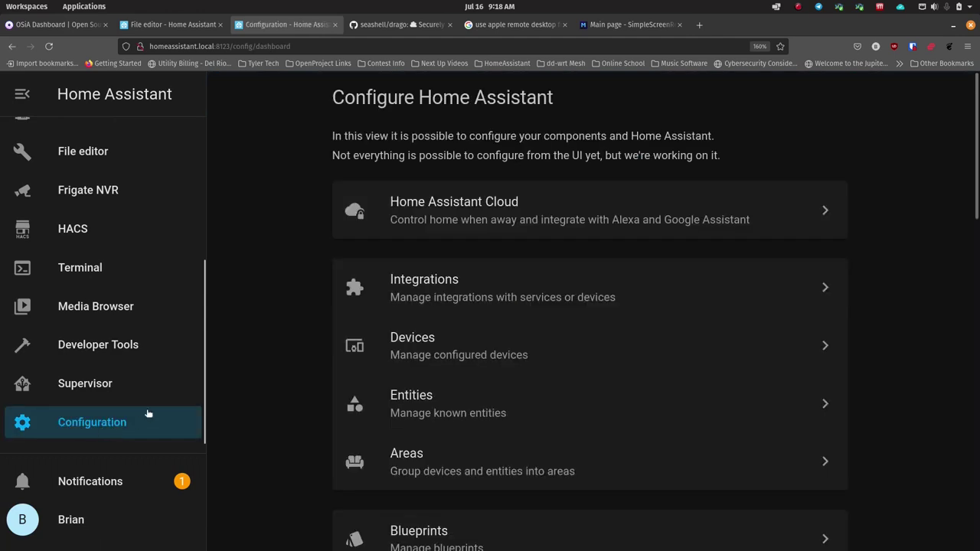
pyautogui.click(410, 404)
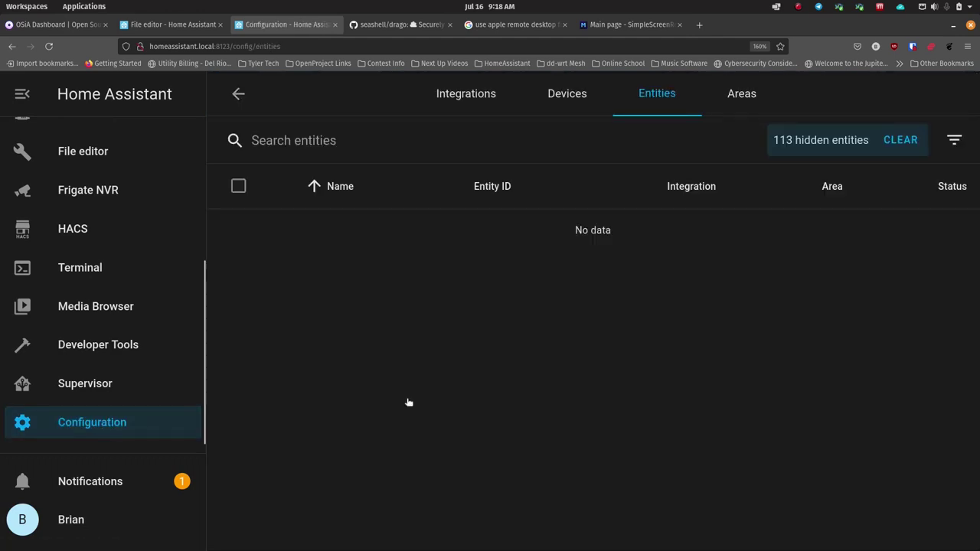
pyautogui.click(350, 144)
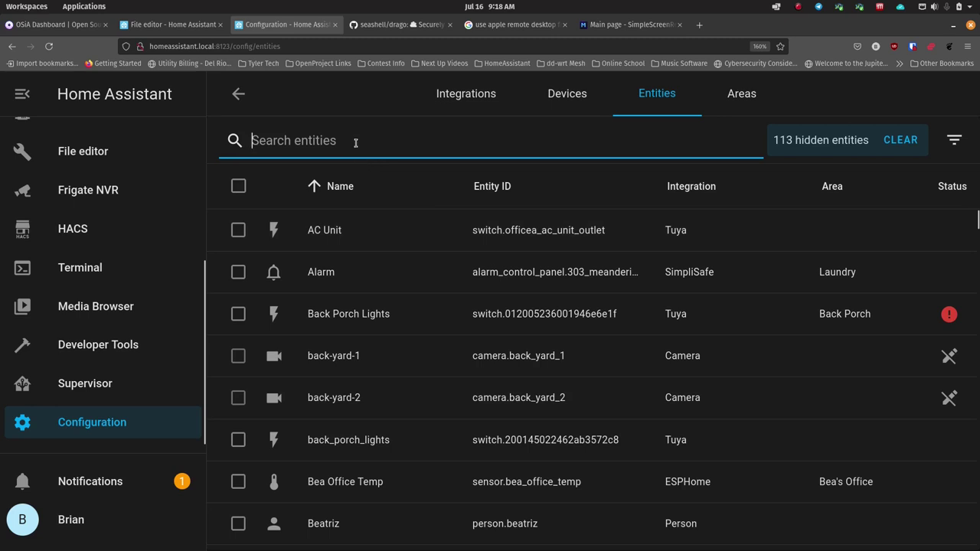
pyautogui.write('temper')
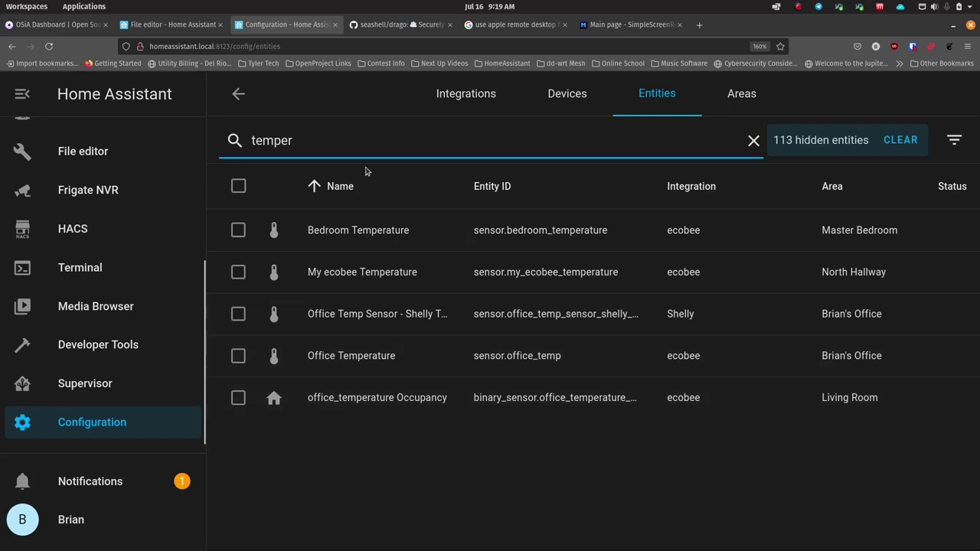
# Find the ESPHome office temperature sensor by name and inspect the entity ID in its settings.
pyautogui.moveTo(326, 142); pyautogui.dragTo(233, 140)
pyautogui.press('BackSpace')
pyautogui.write('bea')
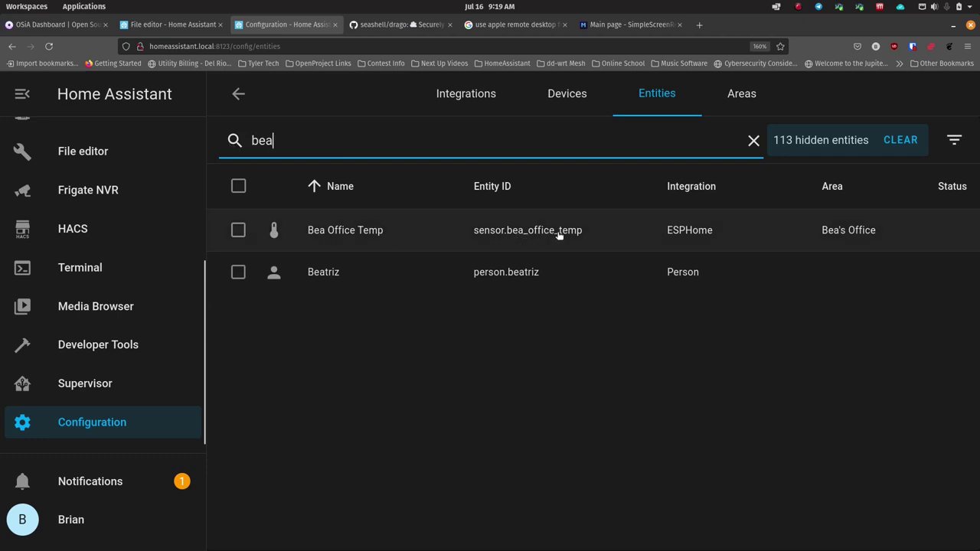
pyautogui.click(529, 233)
pyautogui.moveTo(425, 338); pyautogui.dragTo(249, 339)
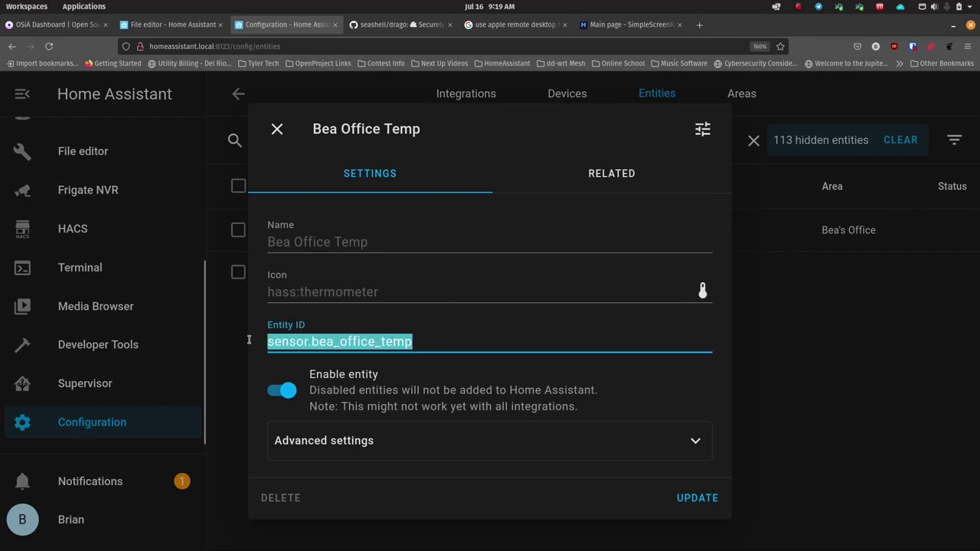
pyautogui.click(277, 130)
# Return to generic_thermostat.yaml and examine its min_temp and max_temp lines.
pyautogui.click(180, 25)
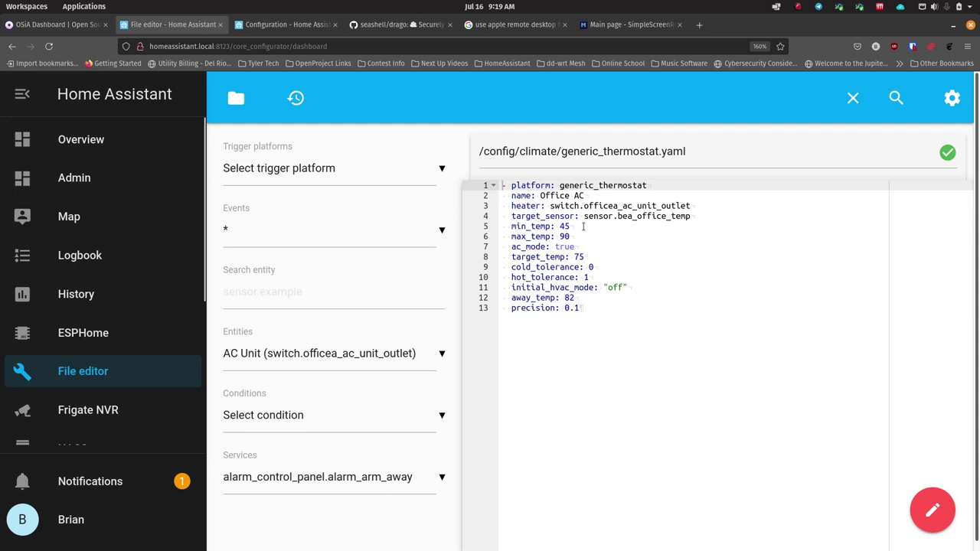
pyautogui.click(584, 227)
pyautogui.click(581, 237)
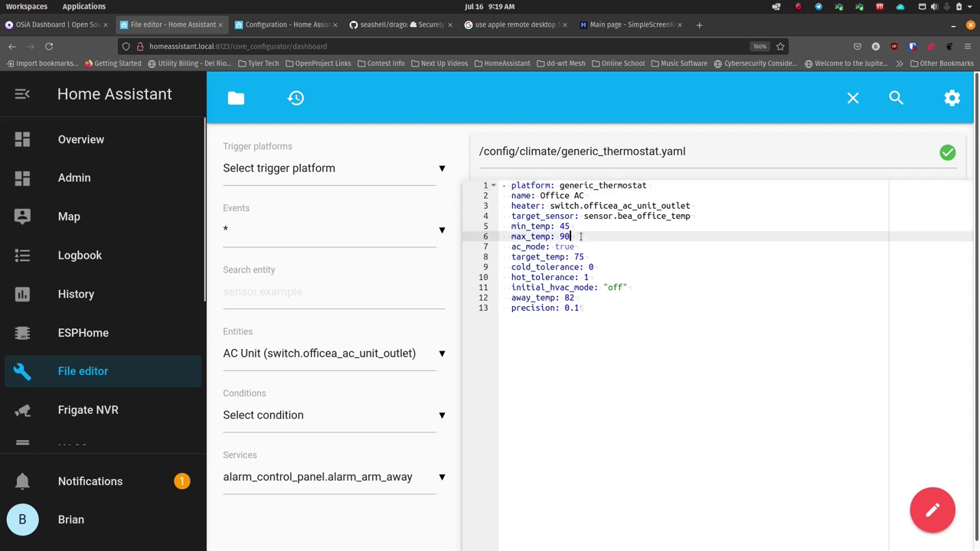
# Switch from the entity list to the Admin dashboard and check the Office AC thermostat card.
pyautogui.click(285, 24)
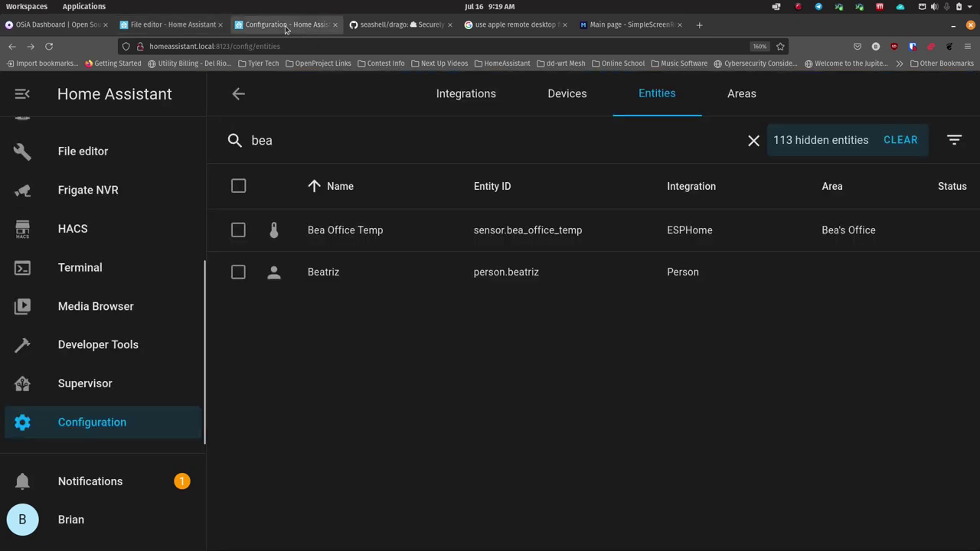
pyautogui.scroll(3, 86, 197)
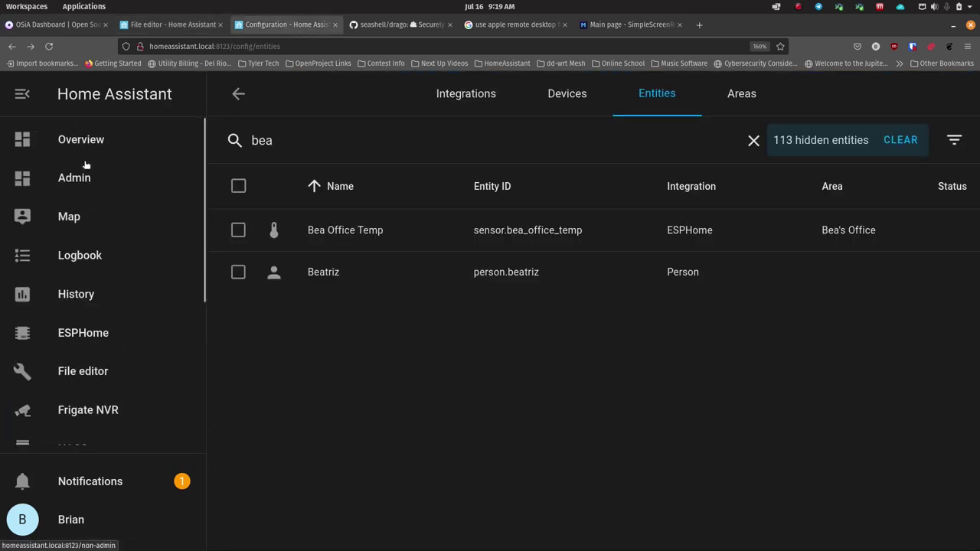
pyautogui.click(86, 180)
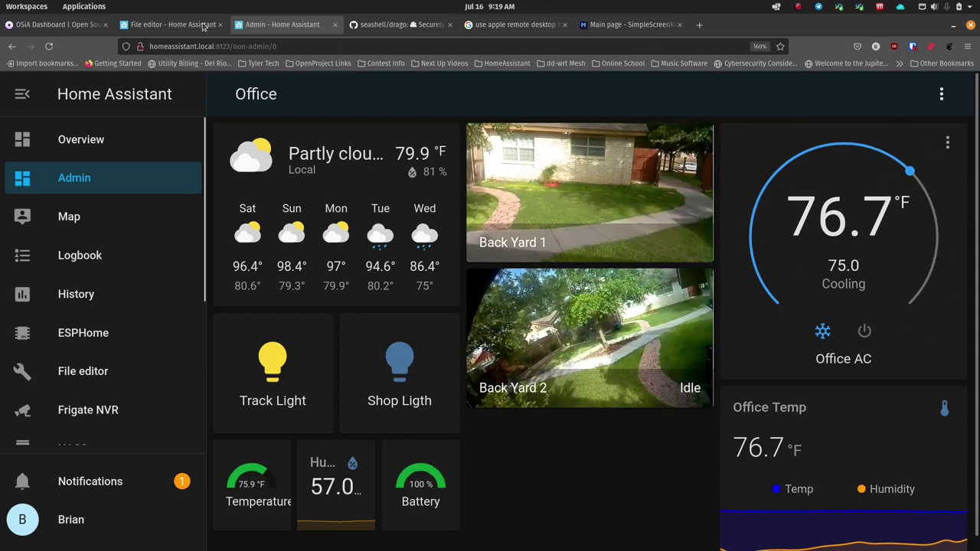
# Go back to generic_thermostat.yaml and examine the target temperature and the hot_tolerance line.
pyautogui.click(173, 25)
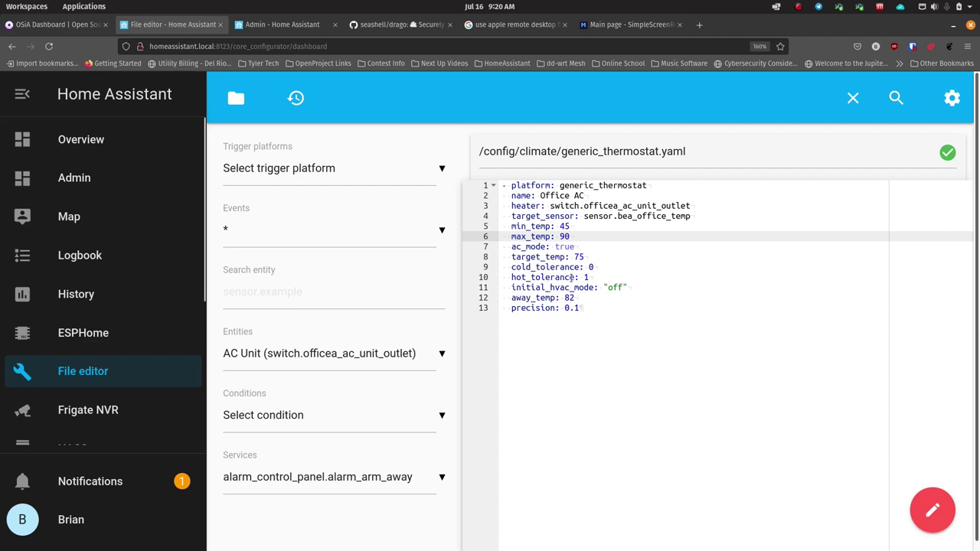
pyautogui.click(592, 277)
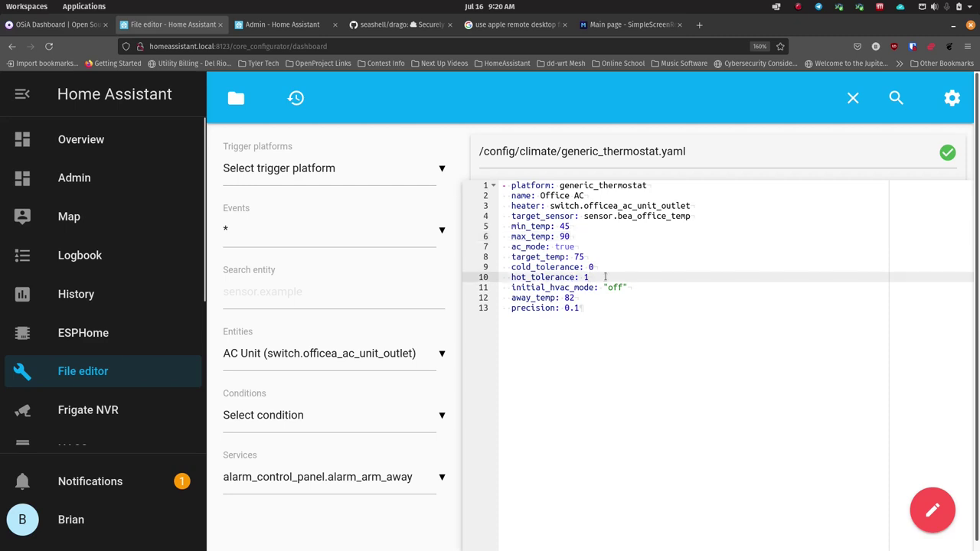
# Set hot_tolerance to 1.5 in generic_thermostat.yaml, save the file, and examine the away_temp line.
pyautogui.press('BackSpace')
pyautogui.write('1.5')
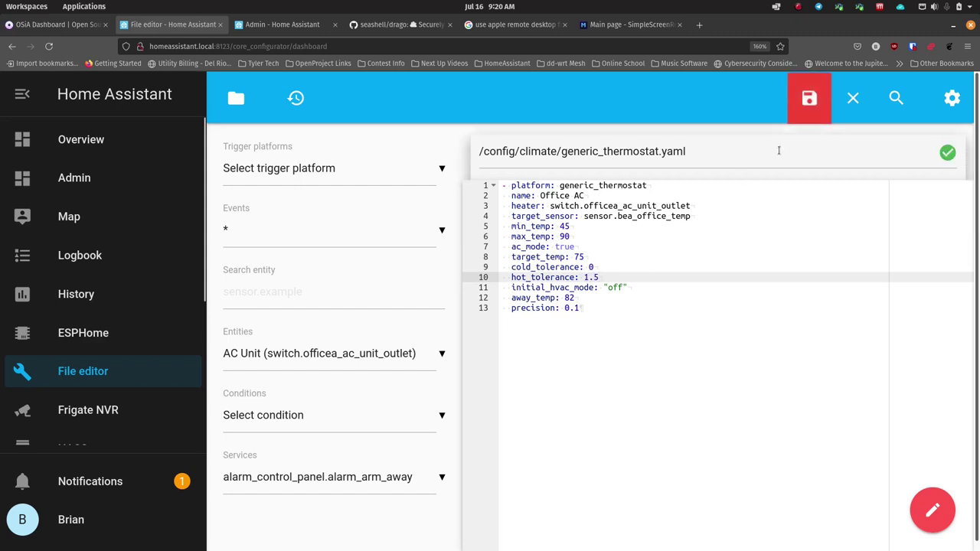
pyautogui.click(809, 98)
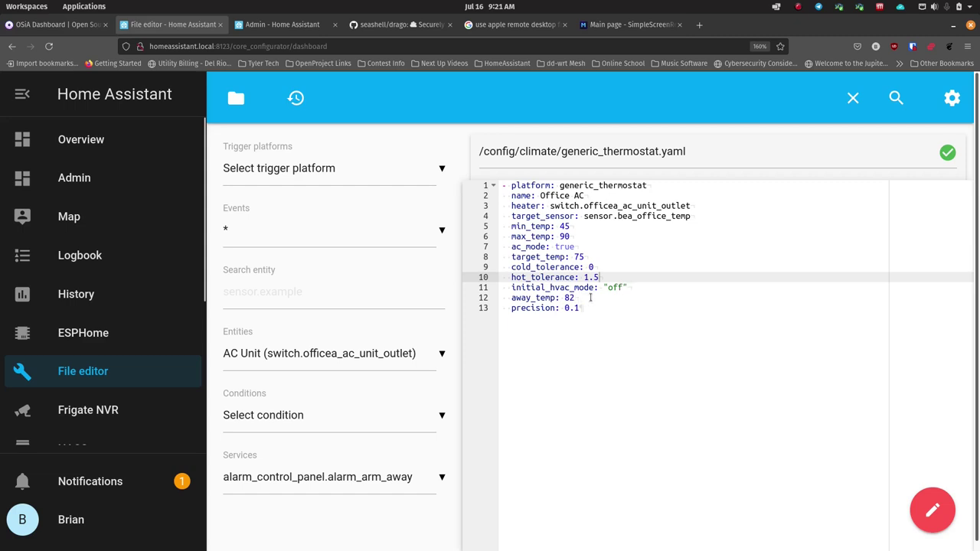
pyautogui.click(591, 297)
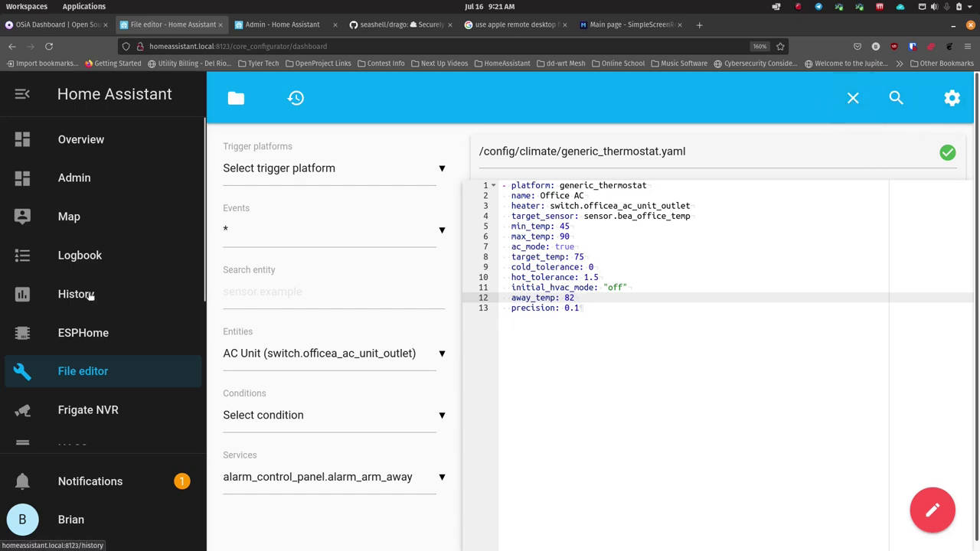
# Restart Home Assistant Core from the Supervisor's system page and confirm the restart.
pyautogui.scroll(-4, 107, 360)
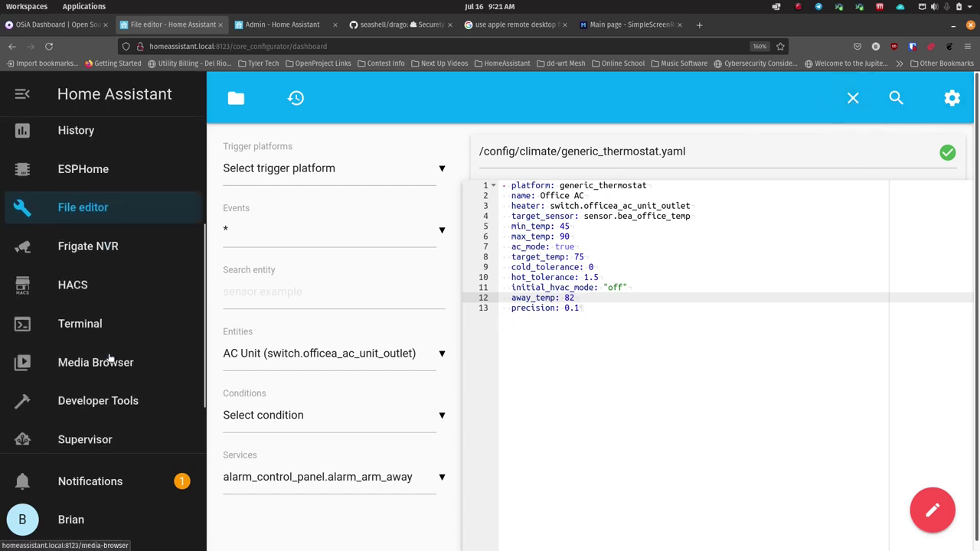
pyautogui.click(111, 423)
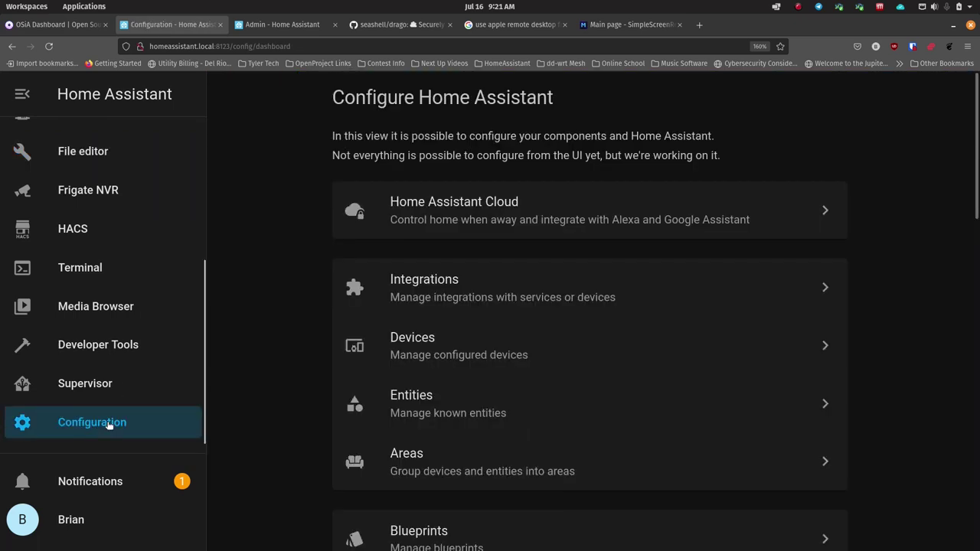
pyautogui.click(97, 389)
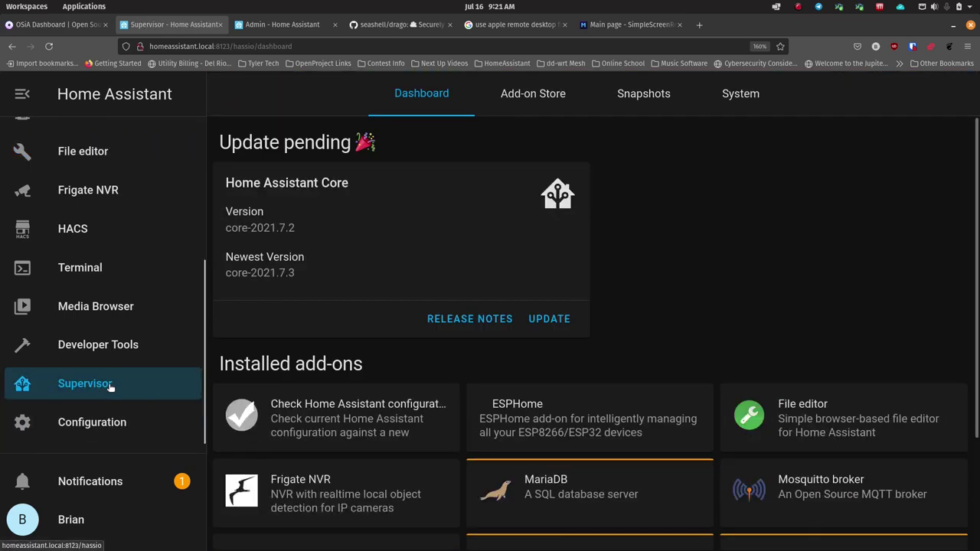
pyautogui.click(748, 98)
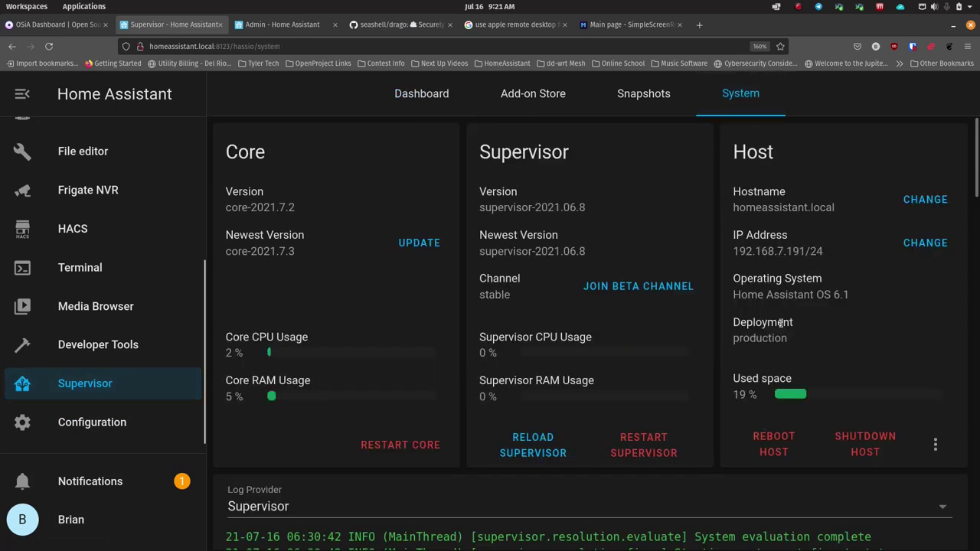
pyautogui.click(385, 445)
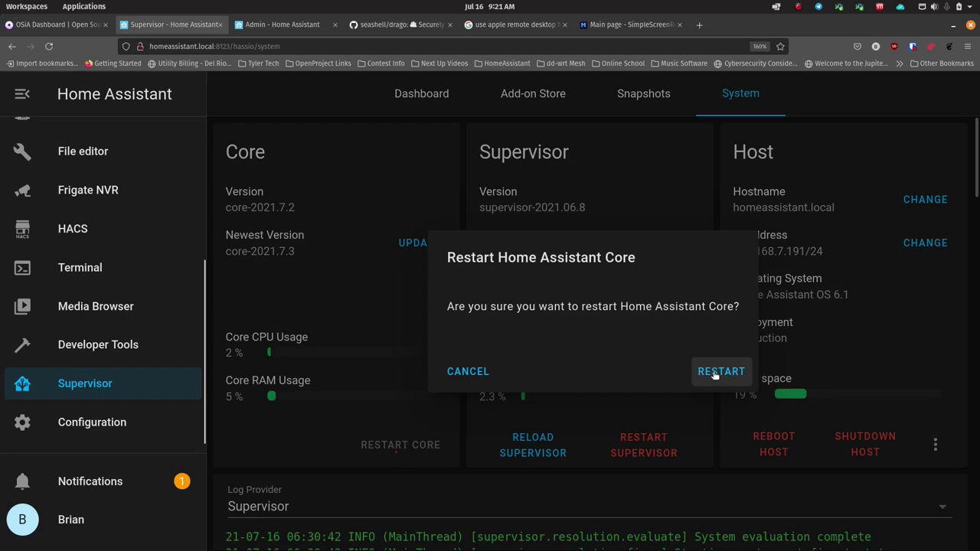
pyautogui.click(713, 373)
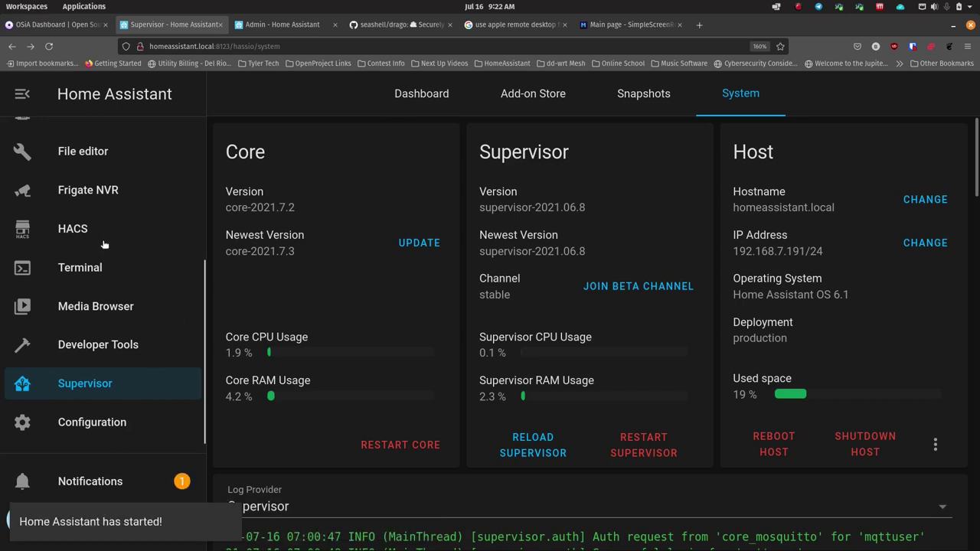
# Open the Admin dashboard and save a new view titled Test.
pyautogui.scroll(3, 105, 245)
pyautogui.click(76, 178)
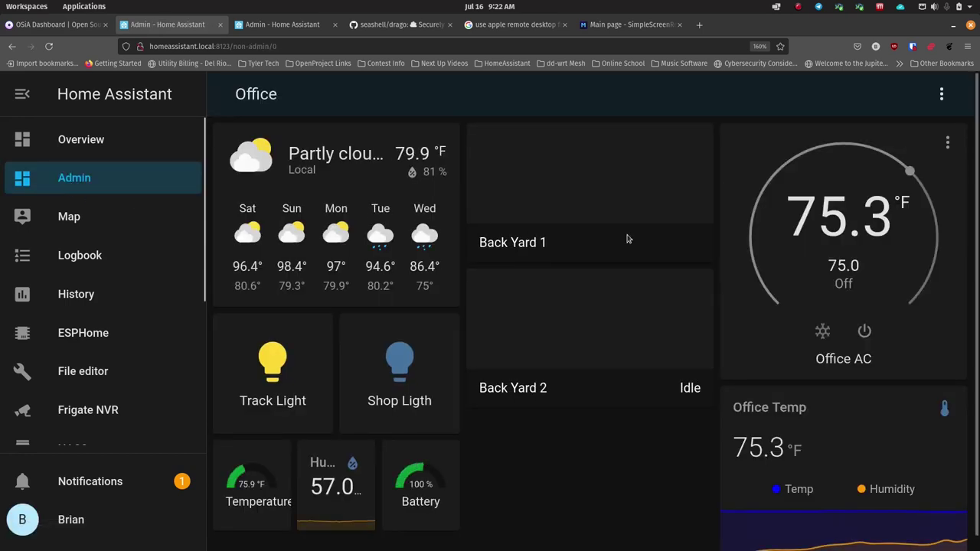
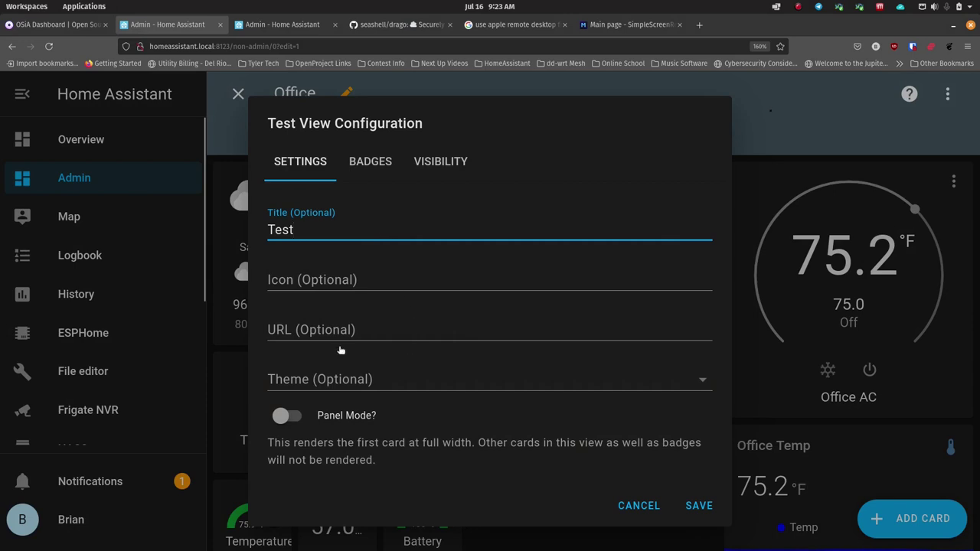
pyautogui.click(709, 509)
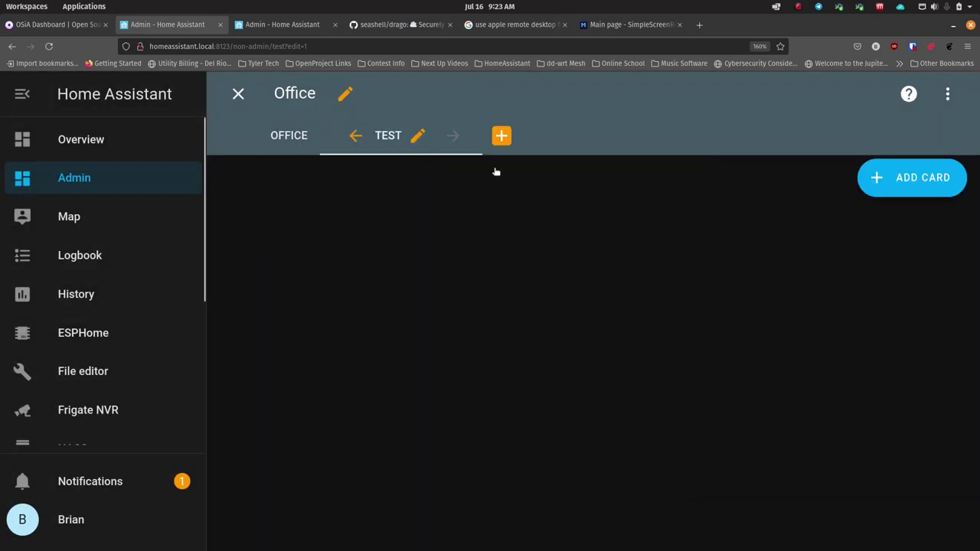
# Start adding a card to the Test view, search the cards for "ther", and choose the Thermostat card.
pyautogui.click(899, 181)
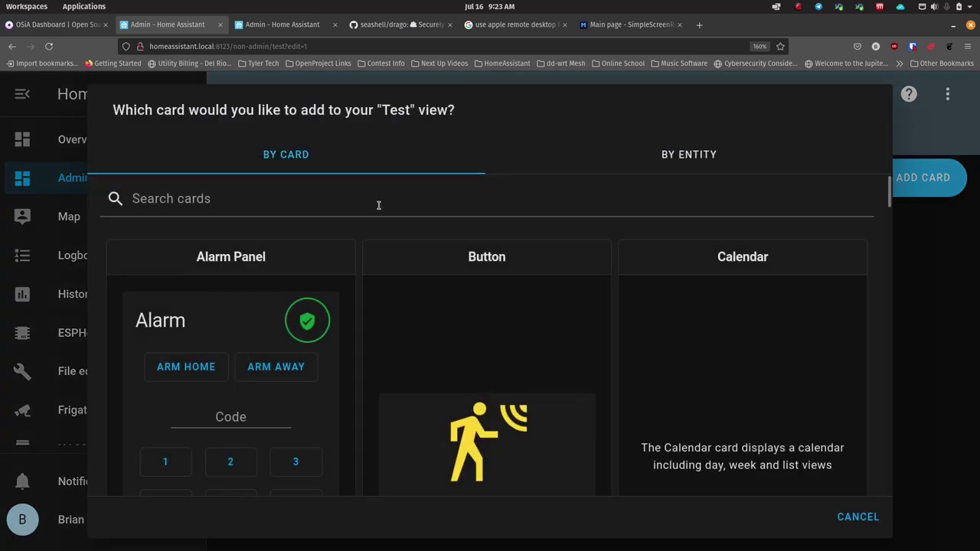
pyautogui.click(260, 202)
pyautogui.write('term')
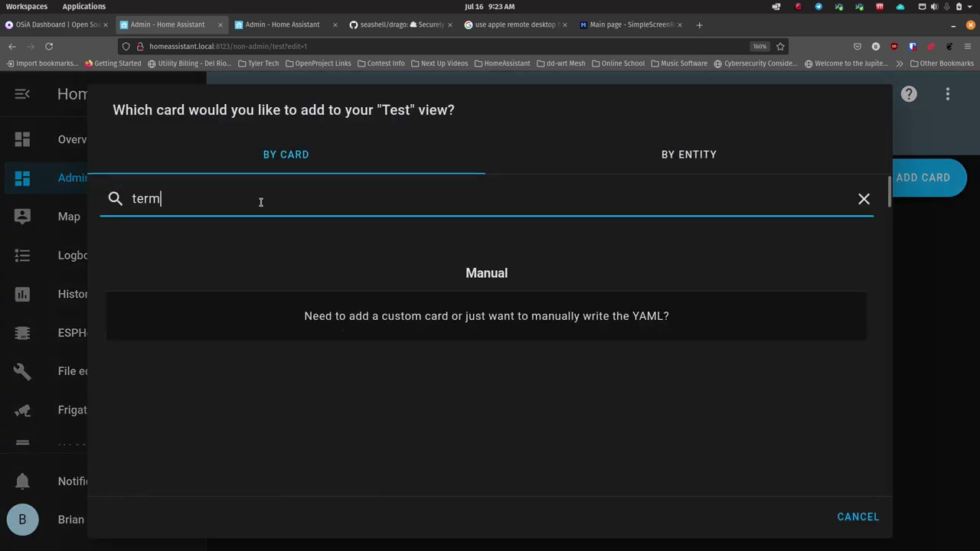
pyautogui.press('BackSpace')
pyautogui.press('BackSpace')
pyautogui.press('BackSpace')
pyautogui.write('her')
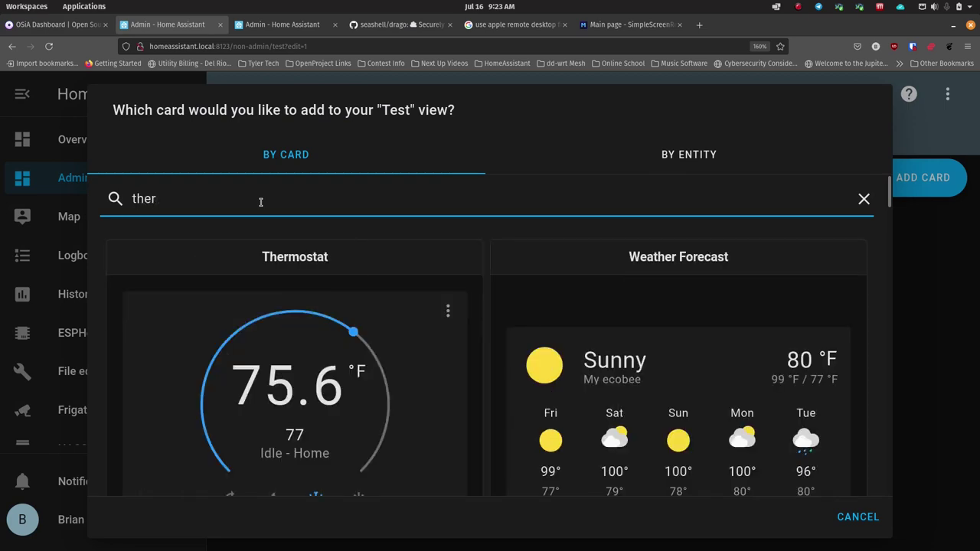
pyautogui.click(398, 336)
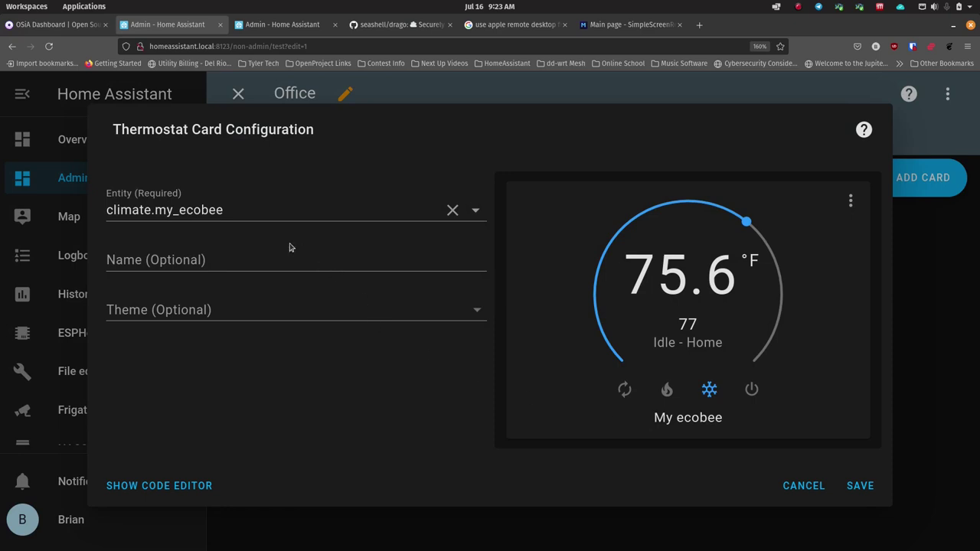
# Configure the thermostat card with entity climate.office_ac, name Office and no theme, save it, and leave dashboard editing.
pyautogui.click(296, 212)
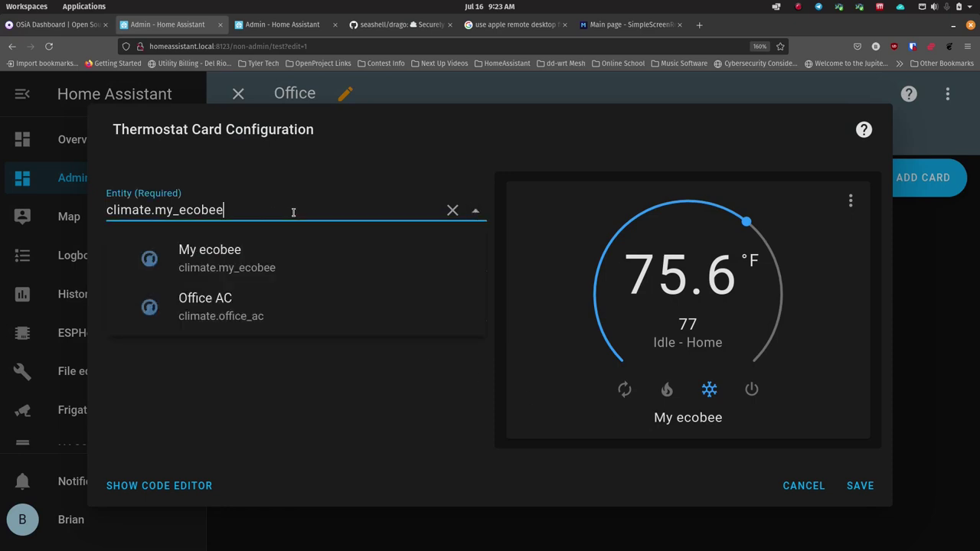
pyautogui.click(234, 317)
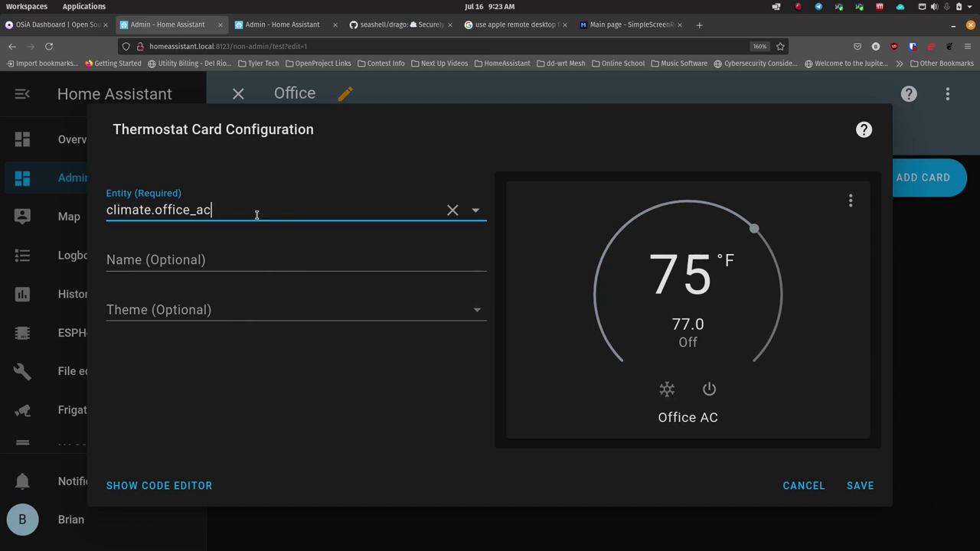
pyautogui.click(248, 264)
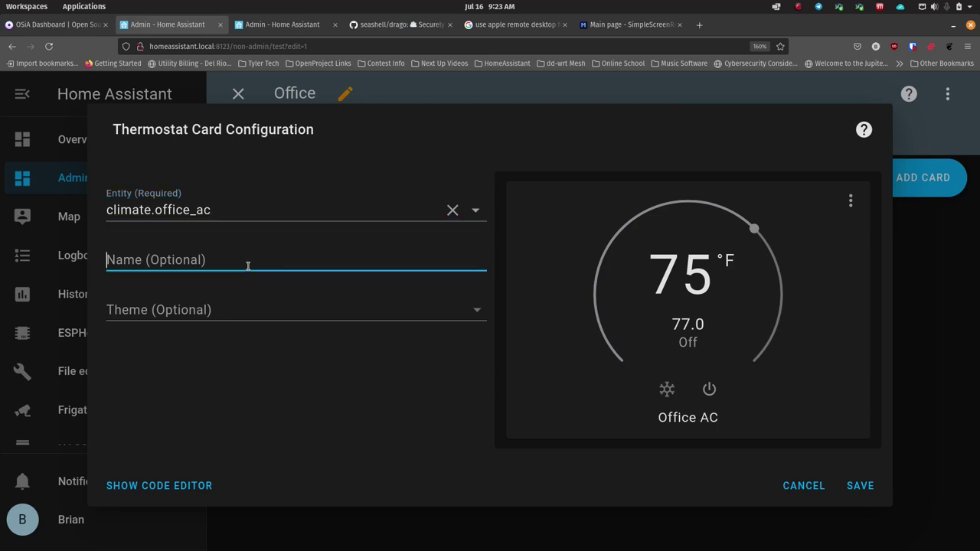
pyautogui.write('Office')
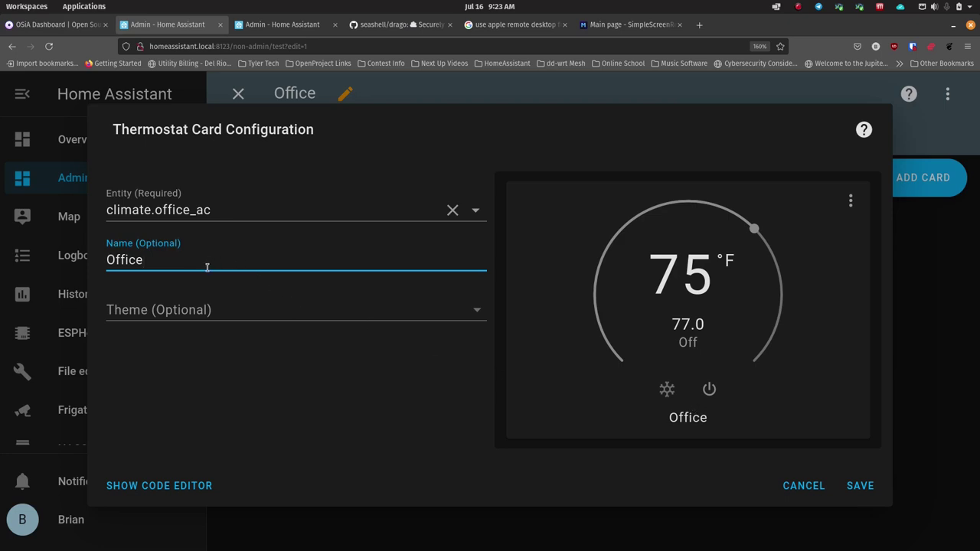
pyautogui.click(251, 315)
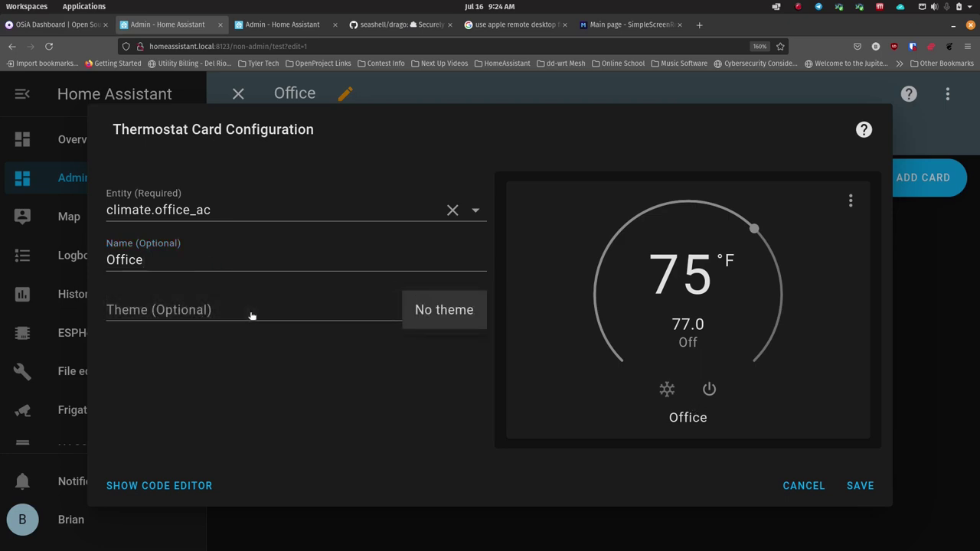
pyautogui.click(449, 310)
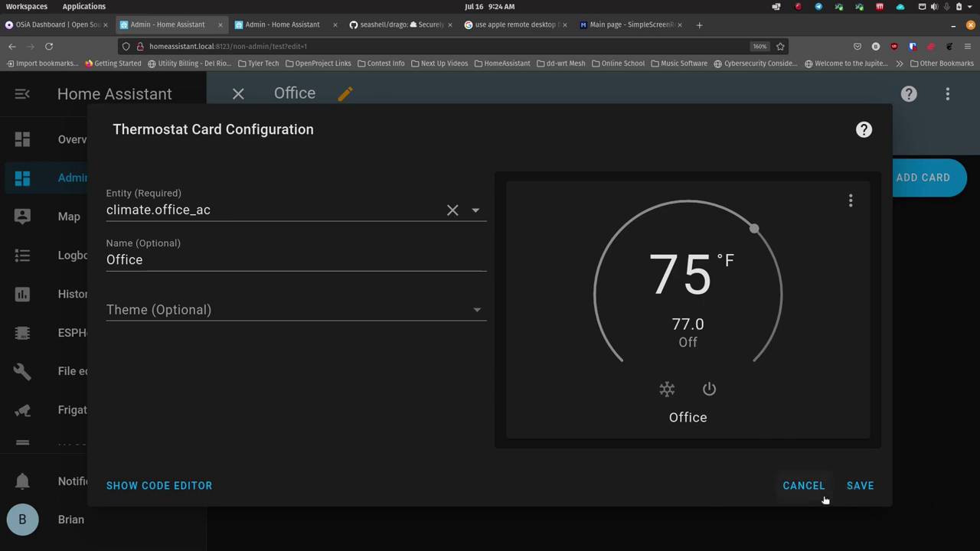
pyautogui.click(860, 486)
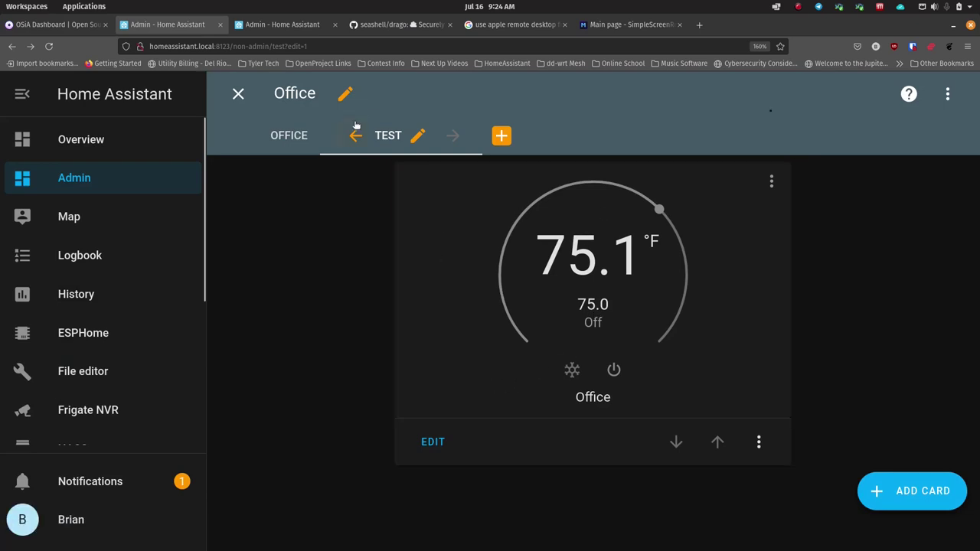
pyautogui.click(239, 95)
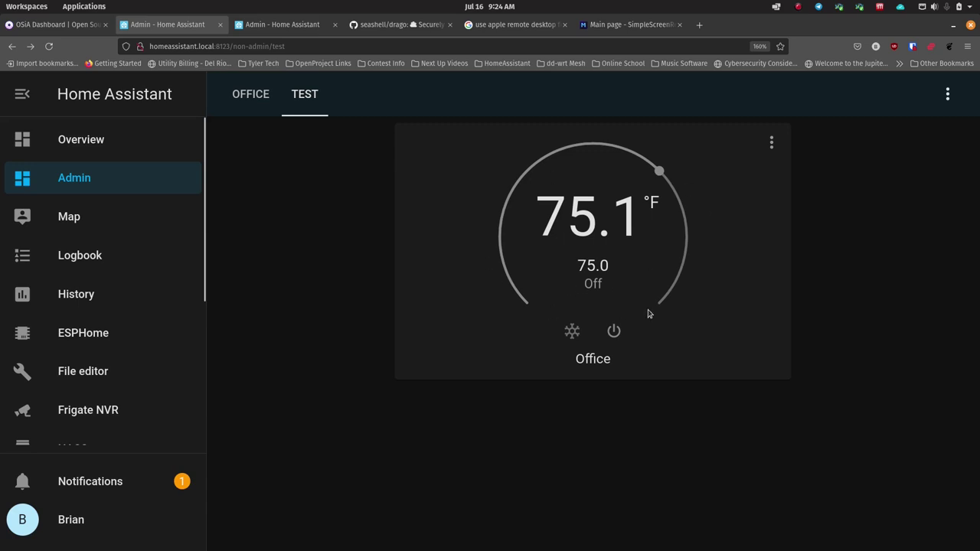
# Switch the Office thermostat to cooling, lower its target to 72.9 °F, and return the target to 75.0 °F.
pyautogui.click(570, 334)
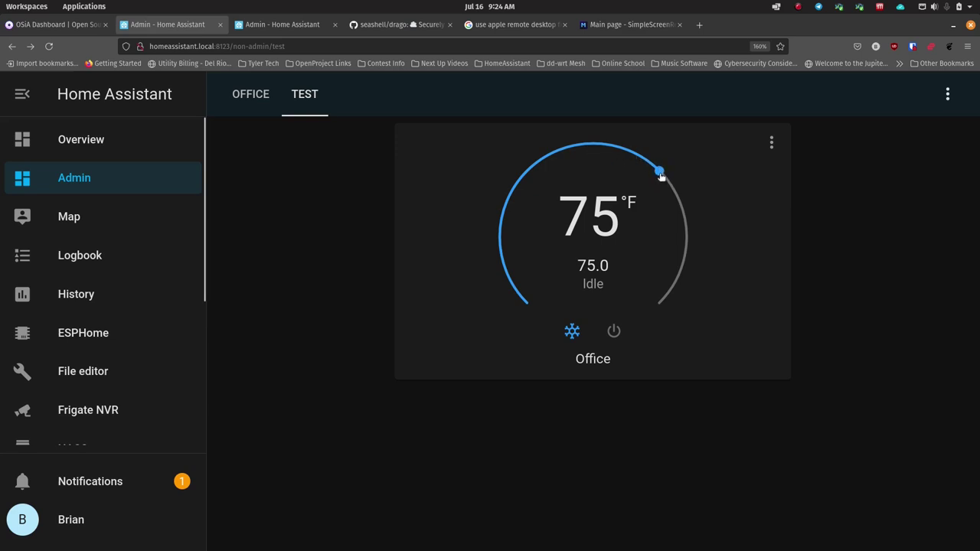
pyautogui.moveTo(661, 176); pyautogui.dragTo(643, 158)
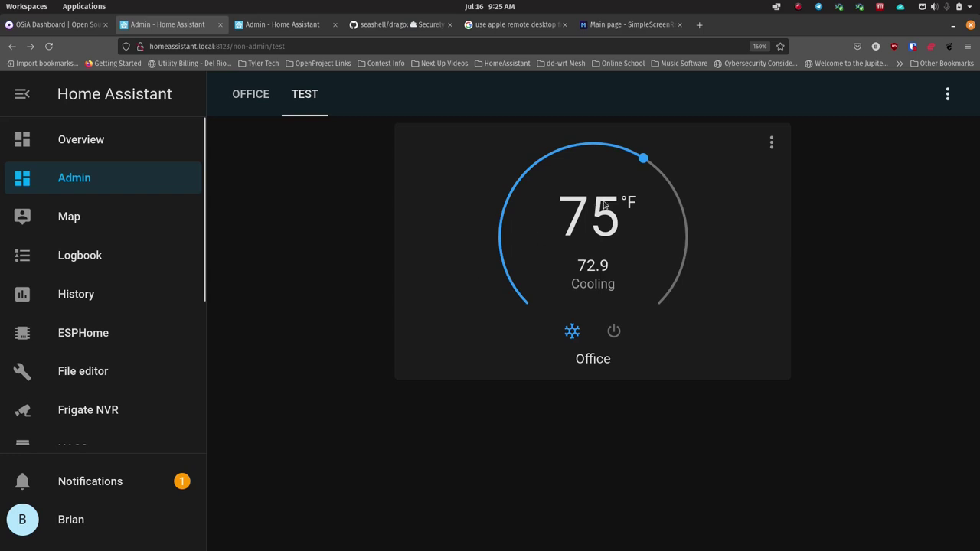
pyautogui.moveTo(643, 157); pyautogui.dragTo(657, 176)
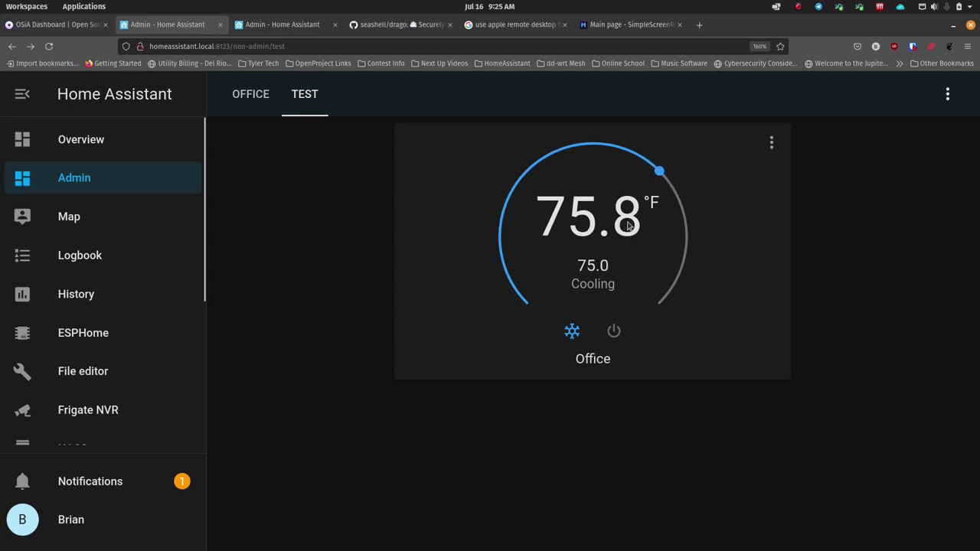